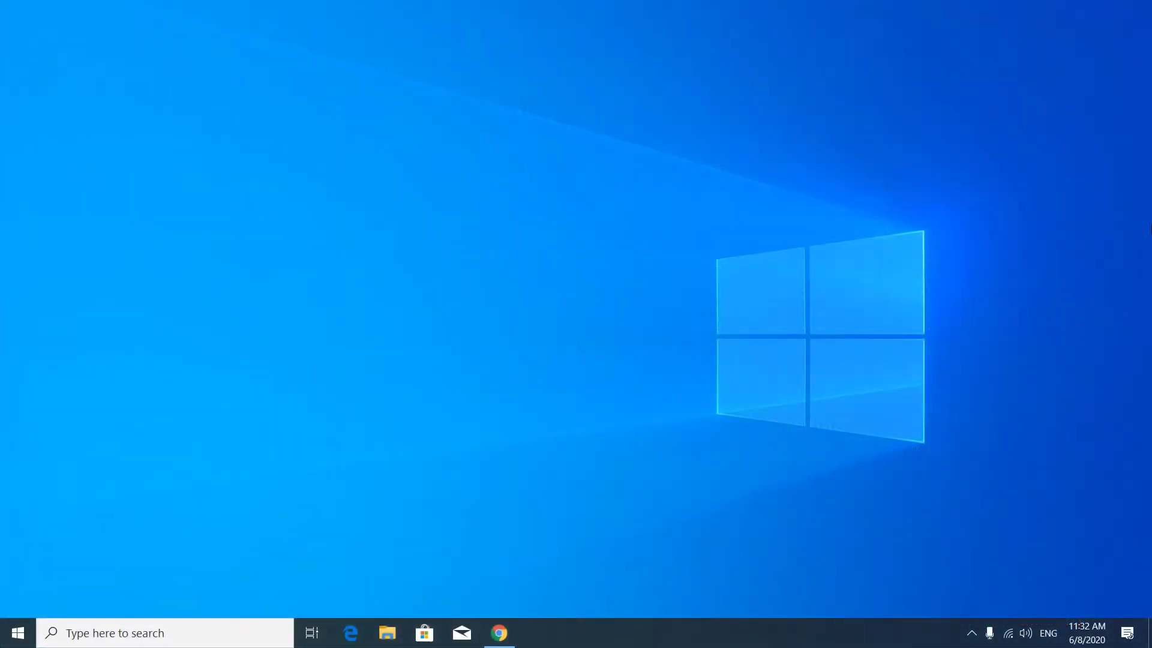
- Open the 03-1399 Contract Withholding Tax Summary workbook from Documents in Excel
{"action": "key", "text": "super+e"}
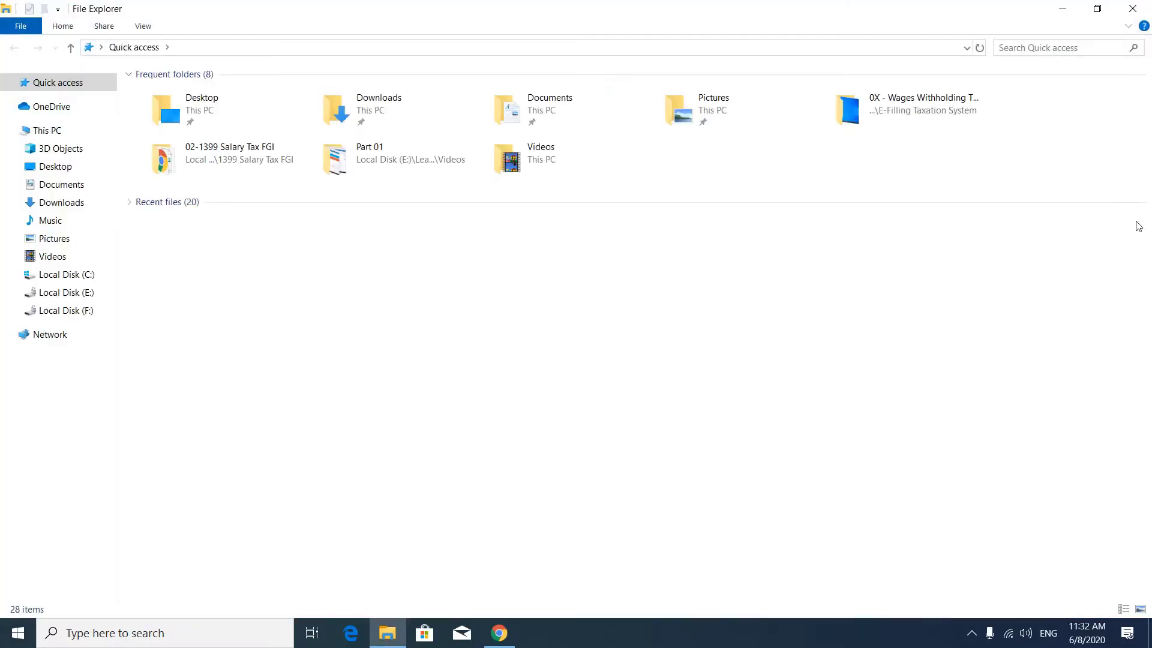
{"action": "left_click", "coordinate": [79, 186]}
{"action": "left_click", "coordinate": [226, 97]}
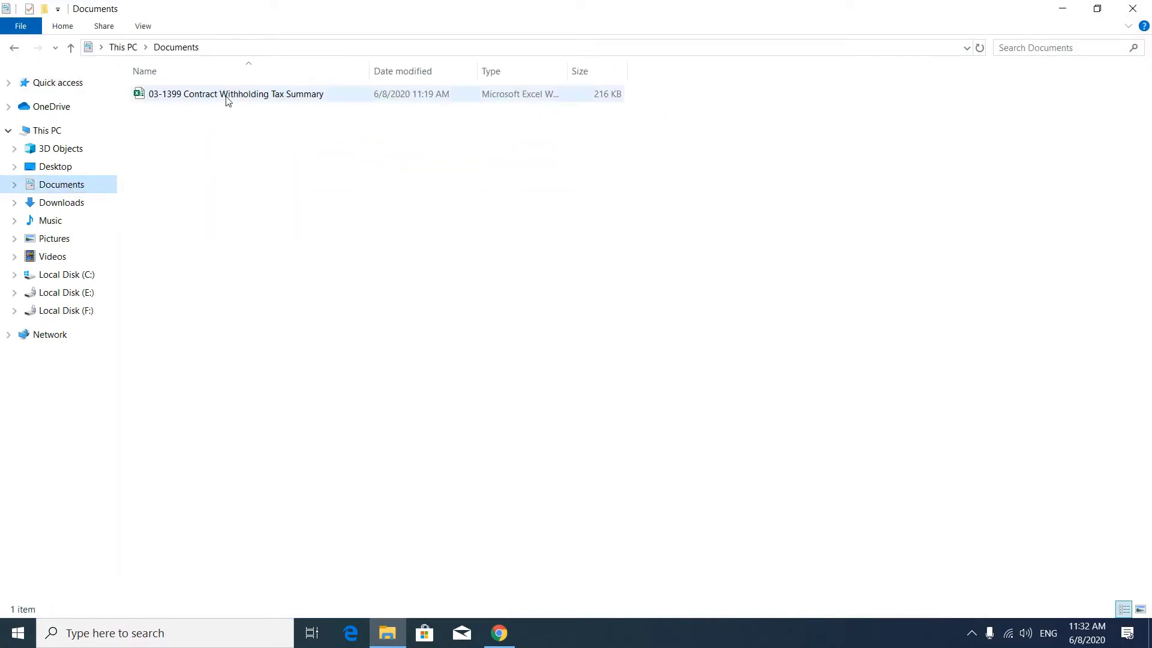
{"action": "double_click", "coordinate": [227, 99]}
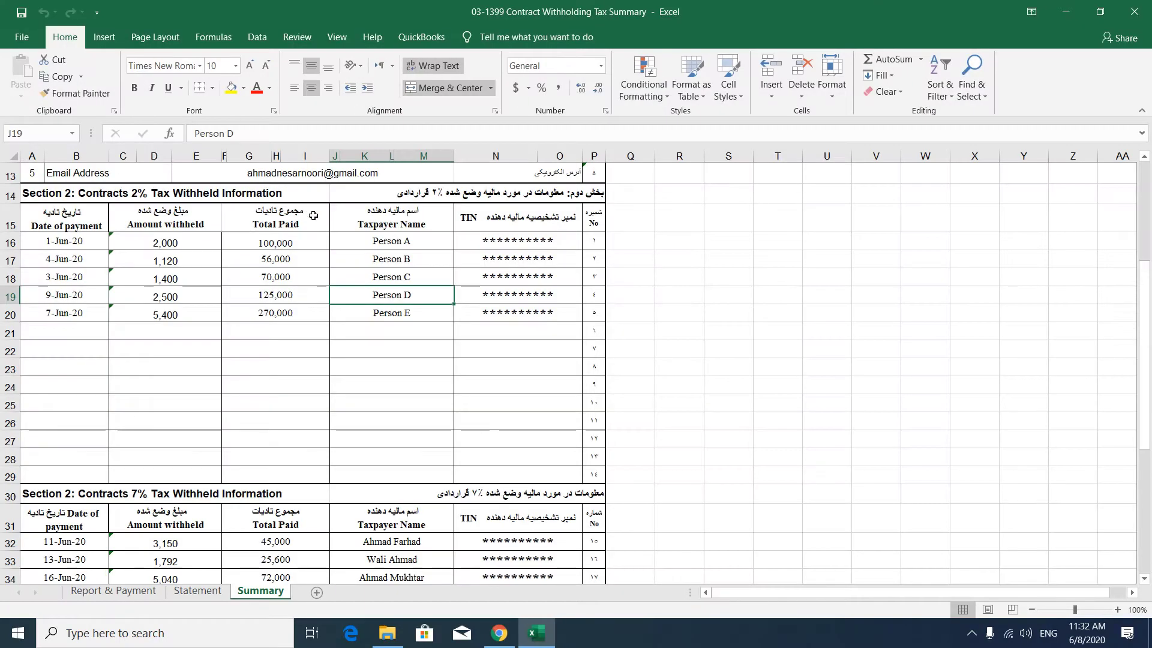
{"action": "scroll", "coordinate": [313, 215], "scroll_direction": "up", "scroll_amount": 4}
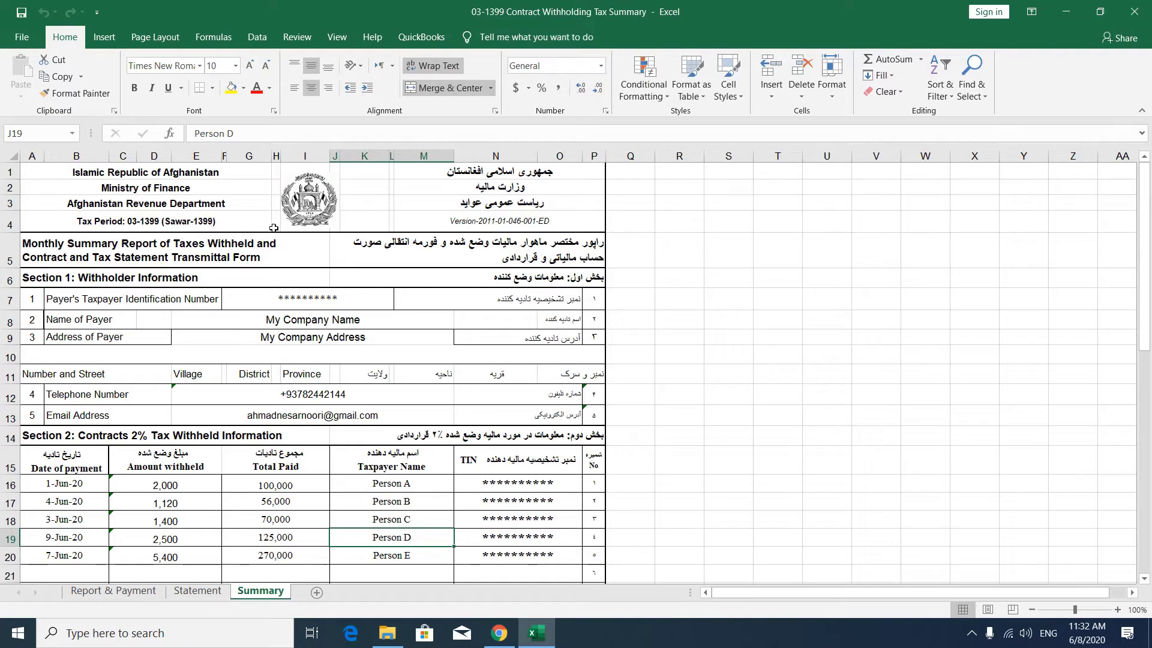
{"action": "scroll", "coordinate": [281, 223], "scroll_direction": "down", "scroll_amount": 2}
{"action": "scroll", "coordinate": [289, 218], "scroll_direction": "up", "scroll_amount": 1}
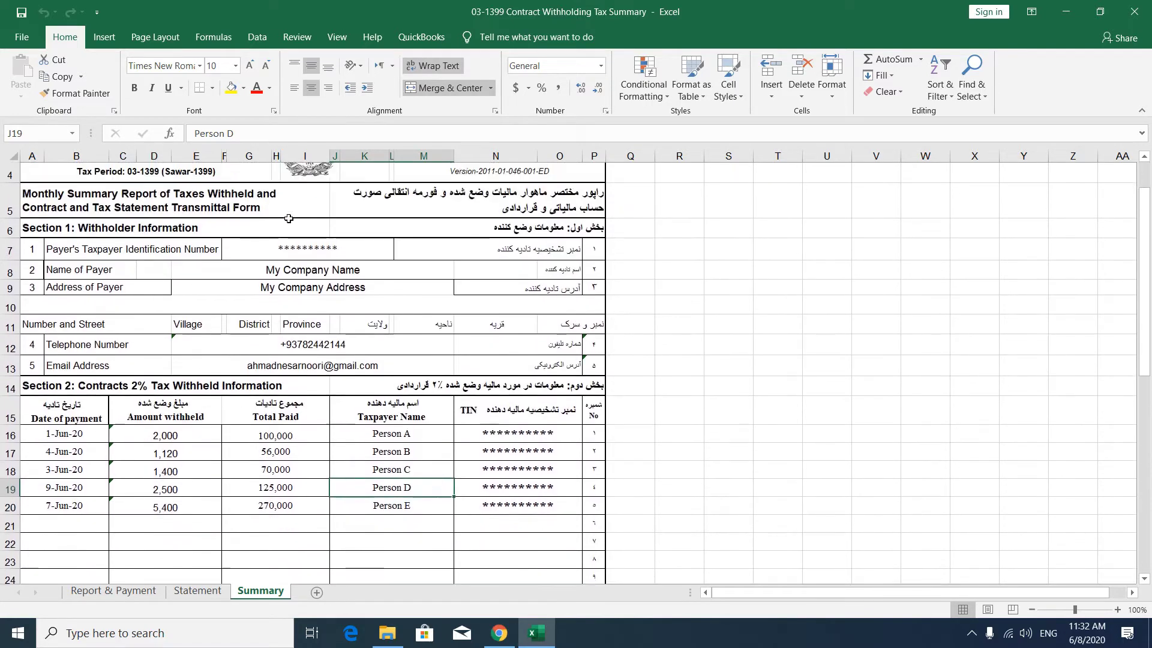
{"action": "left_click", "coordinate": [269, 248]}
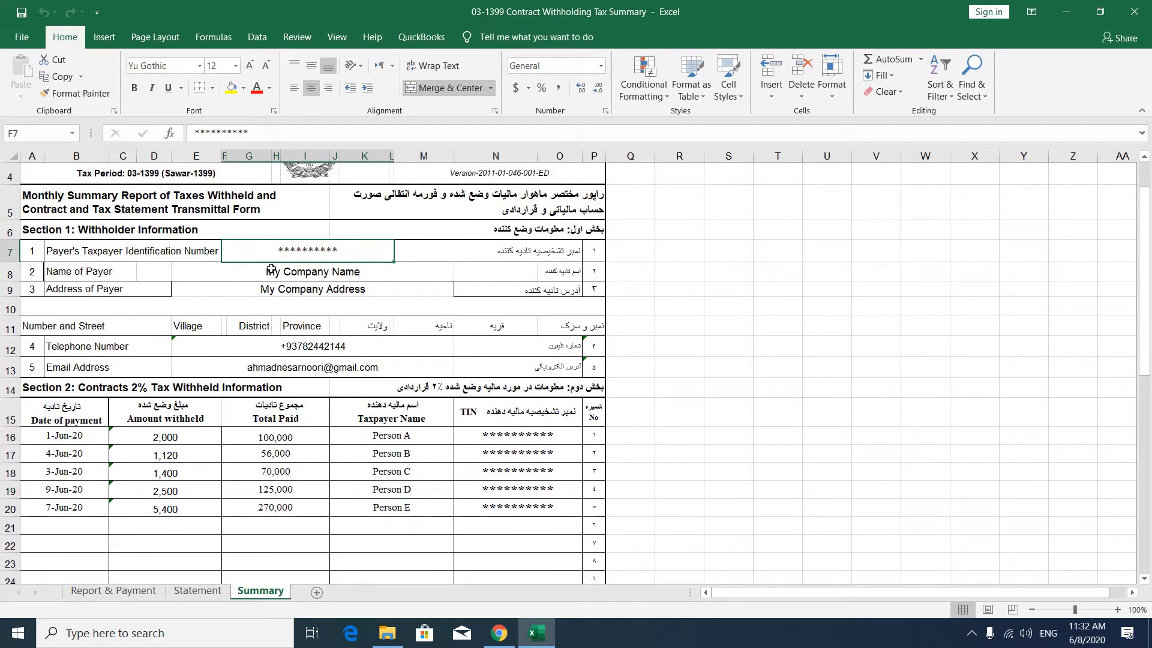
{"action": "left_click", "coordinate": [271, 270]}
{"action": "left_click", "coordinate": [276, 285]}
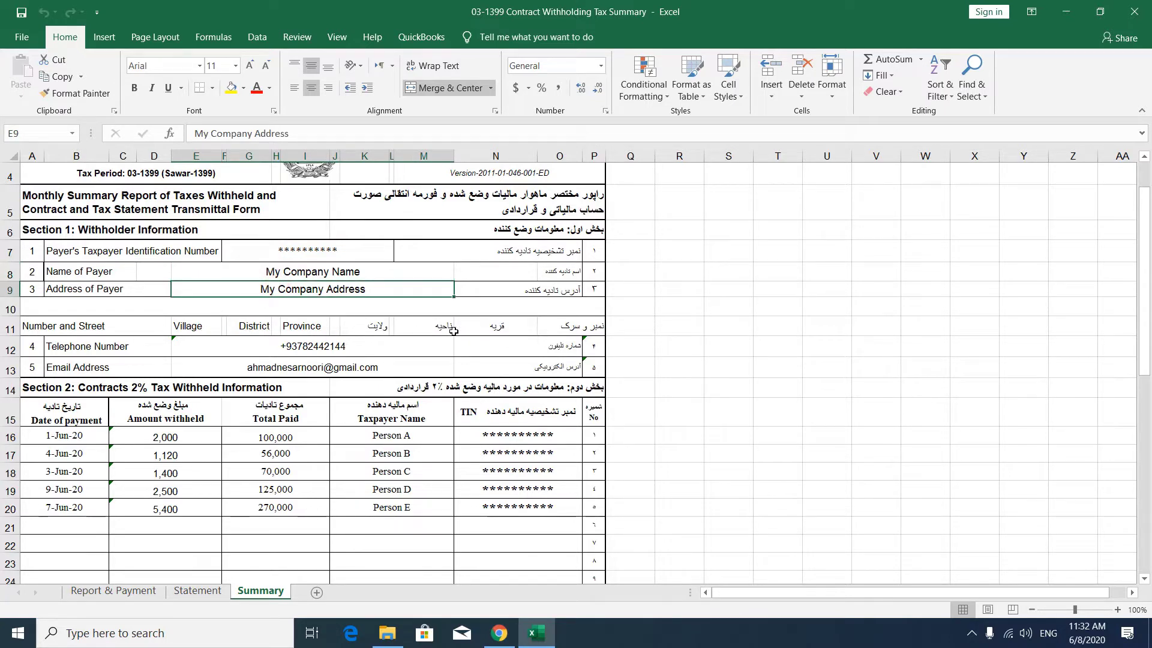
{"action": "left_click", "coordinate": [391, 351]}
{"action": "left_click", "coordinate": [393, 369]}
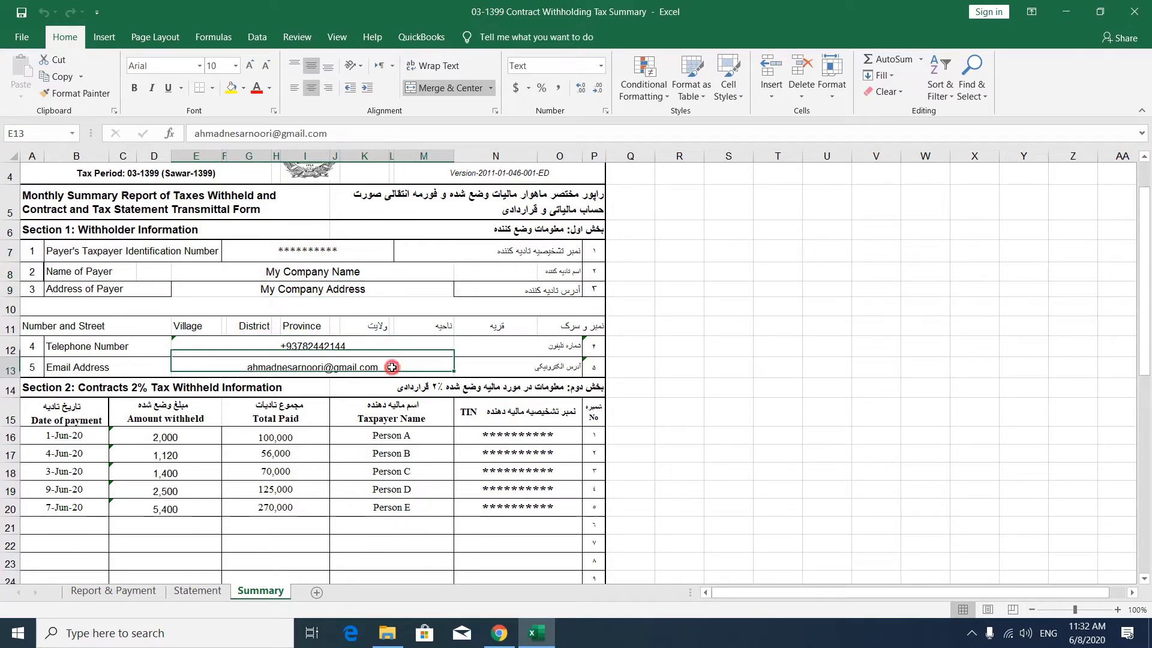
{"action": "scroll", "coordinate": [390, 292], "scroll_direction": "down", "scroll_amount": 2}
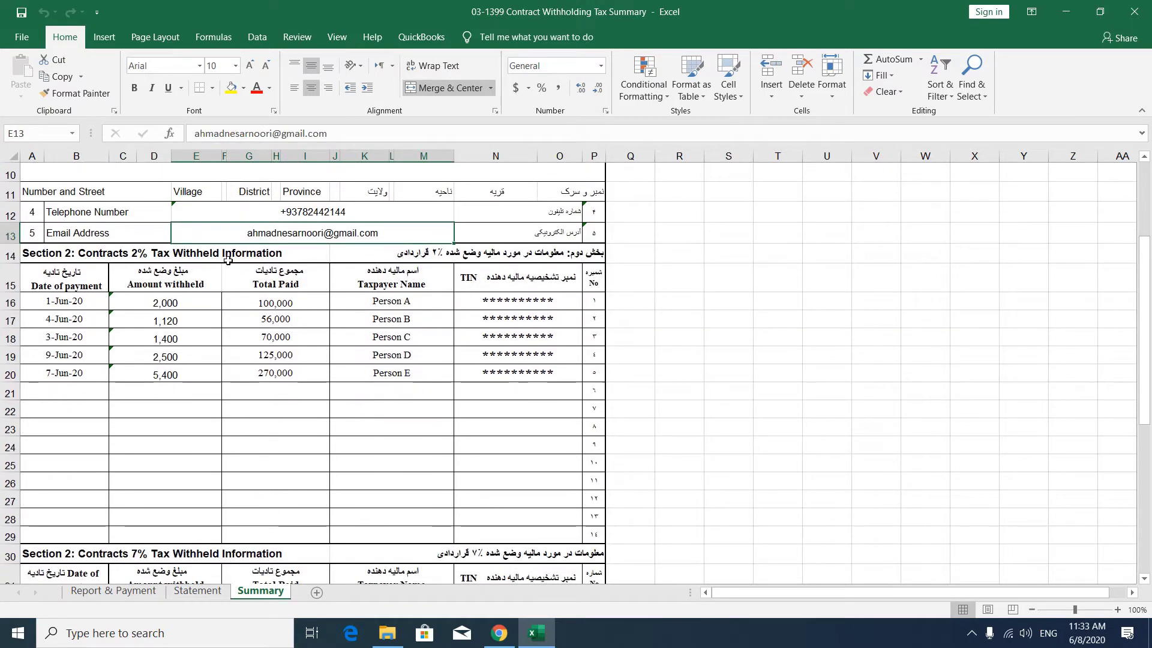
{"action": "left_click_drag", "start_coordinate": [276, 311], "coordinate": [269, 373]}
{"action": "left_click_drag", "start_coordinate": [185, 300], "coordinate": [183, 373]}
{"action": "left_click_drag", "start_coordinate": [69, 301], "coordinate": [68, 374]}
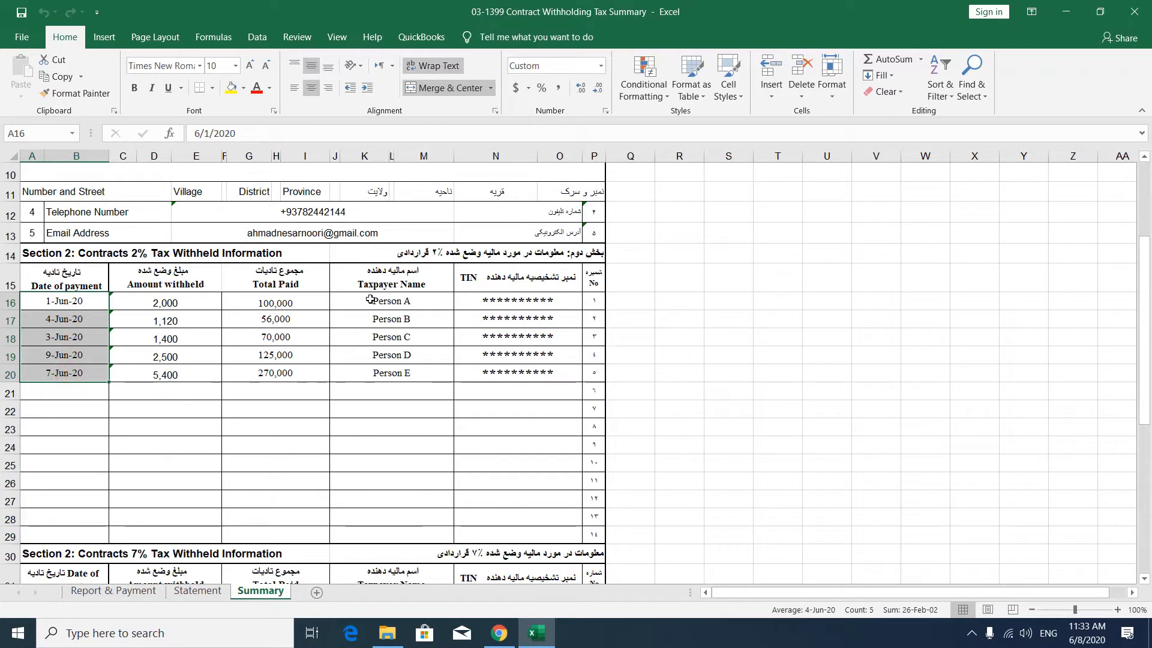
{"action": "left_click_drag", "start_coordinate": [370, 299], "coordinate": [384, 369]}
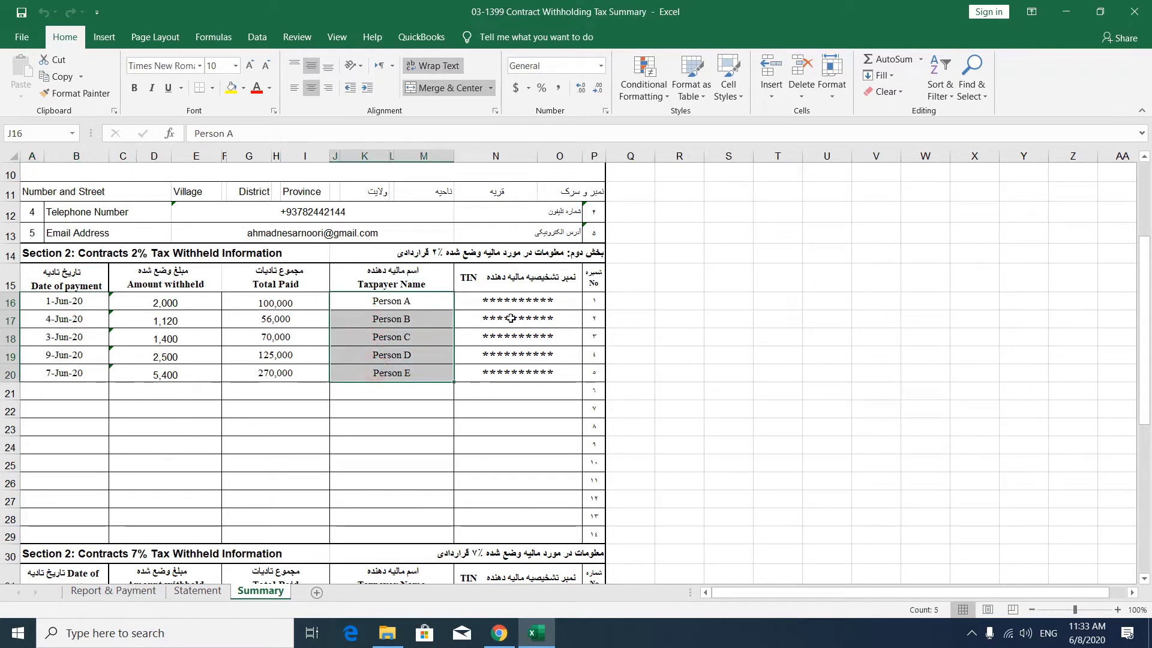
{"action": "left_click_drag", "start_coordinate": [506, 299], "coordinate": [508, 365]}
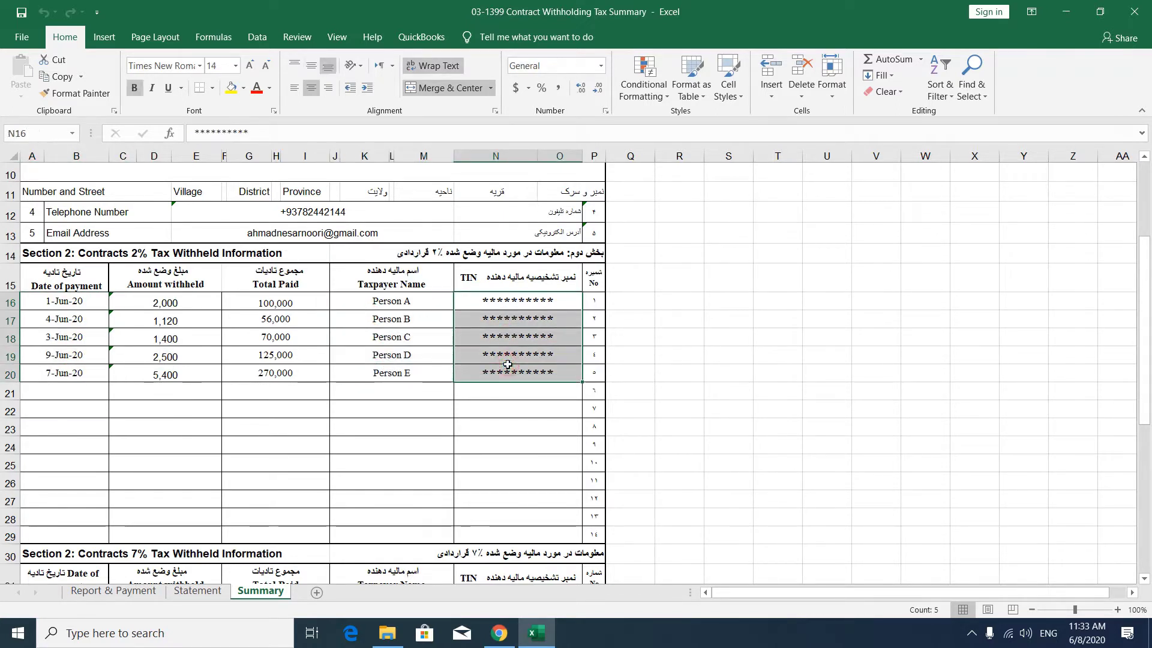
{"action": "scroll", "coordinate": [391, 330], "scroll_direction": "down", "scroll_amount": 4}
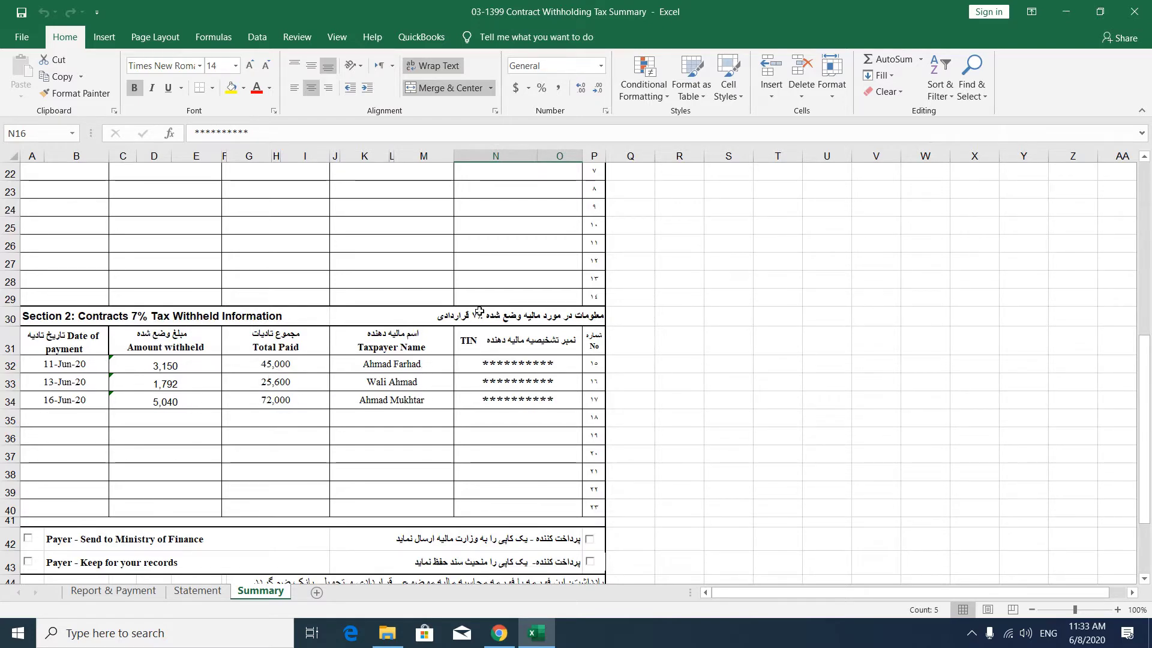
{"action": "scroll", "coordinate": [478, 303], "scroll_direction": "up", "scroll_amount": 3}
{"action": "scroll", "coordinate": [363, 367], "scroll_direction": "down", "scroll_amount": 1}
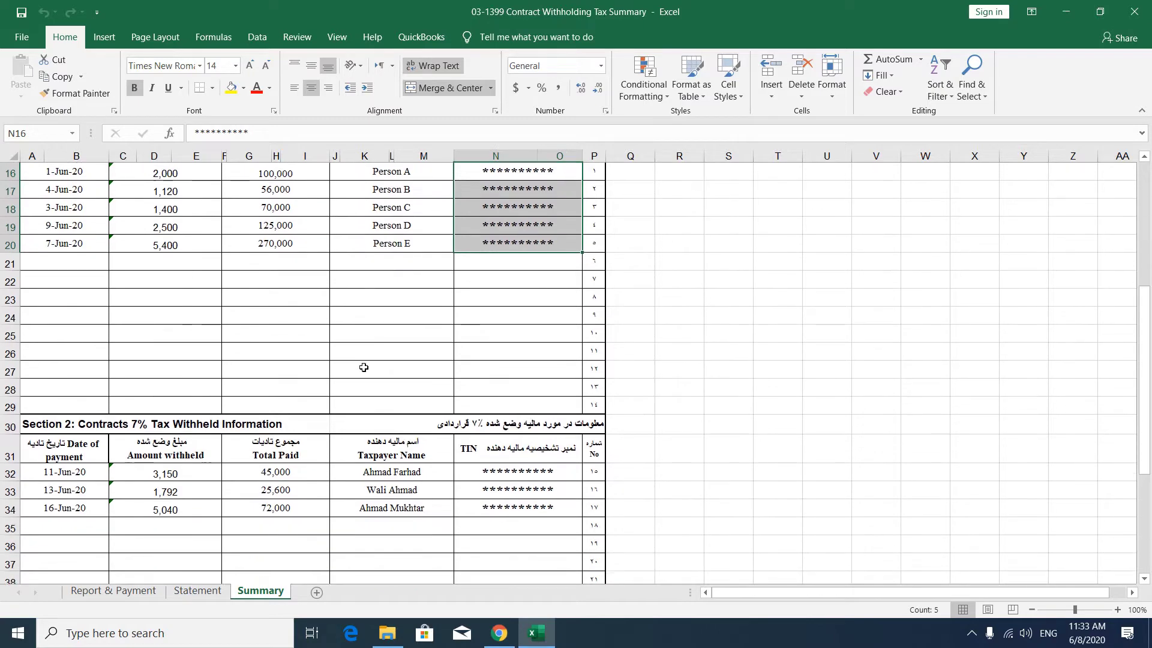
{"action": "left_click", "coordinate": [206, 471]}
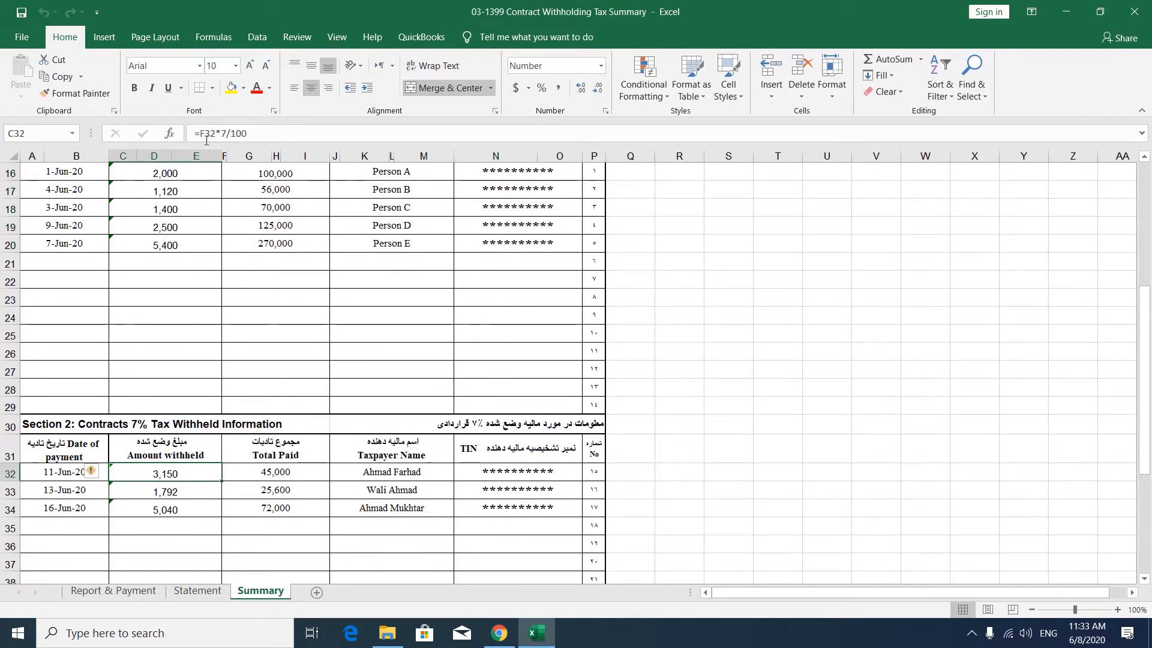
{"action": "left_click", "coordinate": [200, 229]}
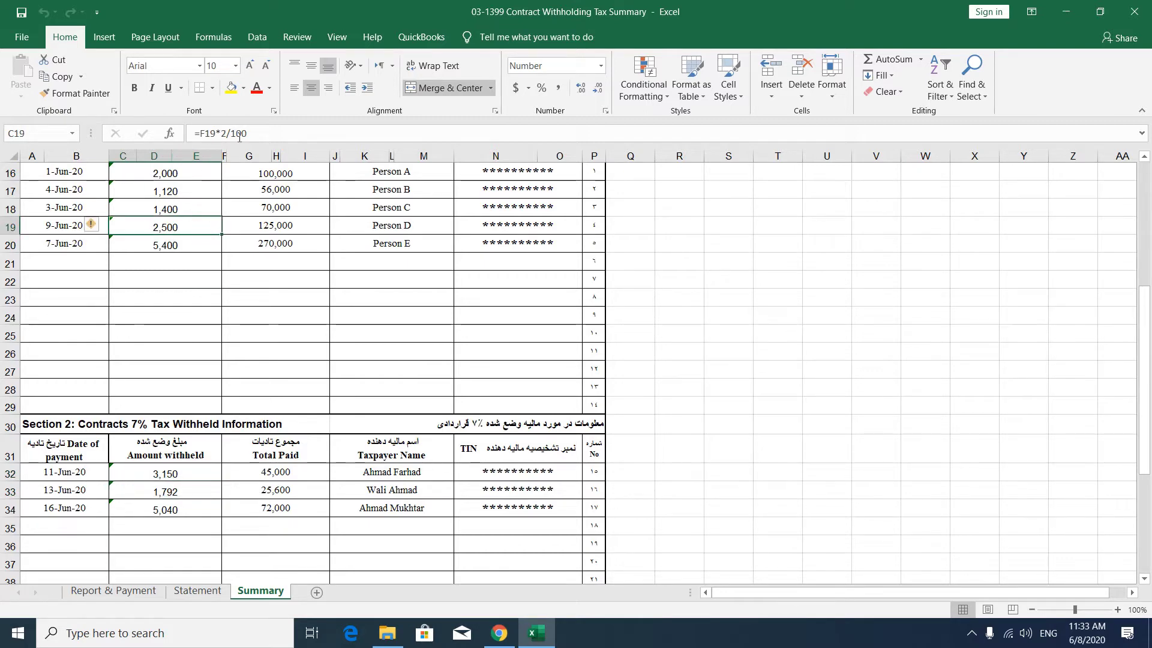
{"action": "key", "text": "Down"}
{"action": "scroll", "coordinate": [245, 243], "scroll_direction": "down", "scroll_amount": 1}
{"action": "scroll", "coordinate": [244, 243], "scroll_direction": "down", "scroll_amount": 3}
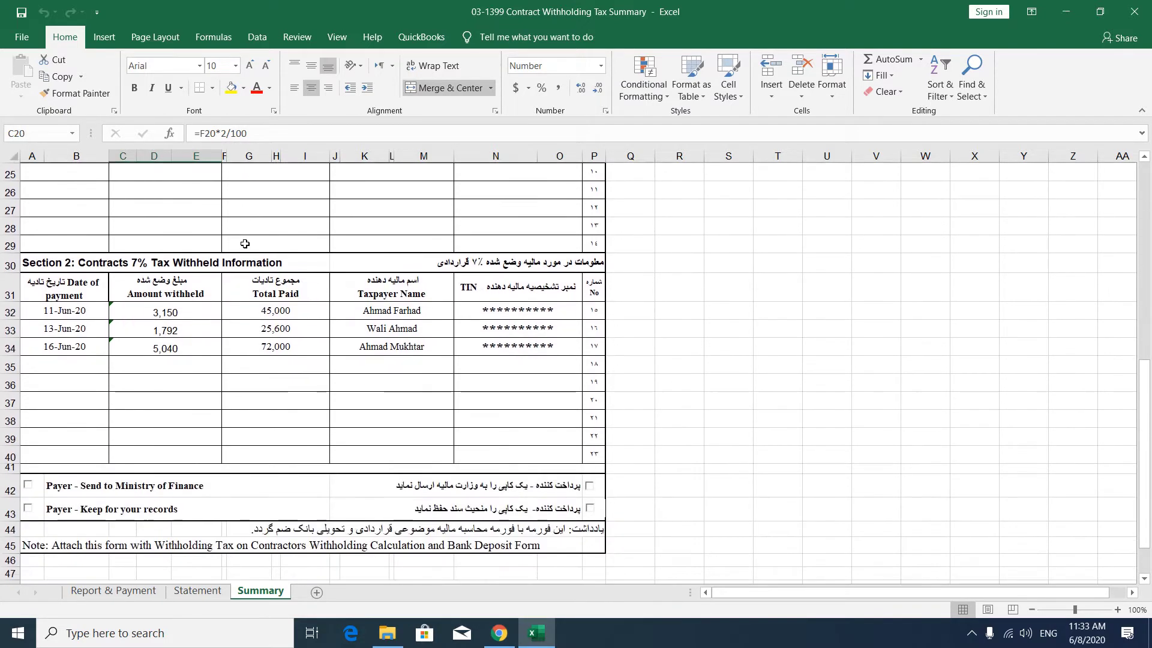
{"action": "scroll", "coordinate": [245, 244], "scroll_direction": "up", "scroll_amount": 5}
{"action": "scroll", "coordinate": [245, 244], "scroll_direction": "up", "scroll_amount": 4}
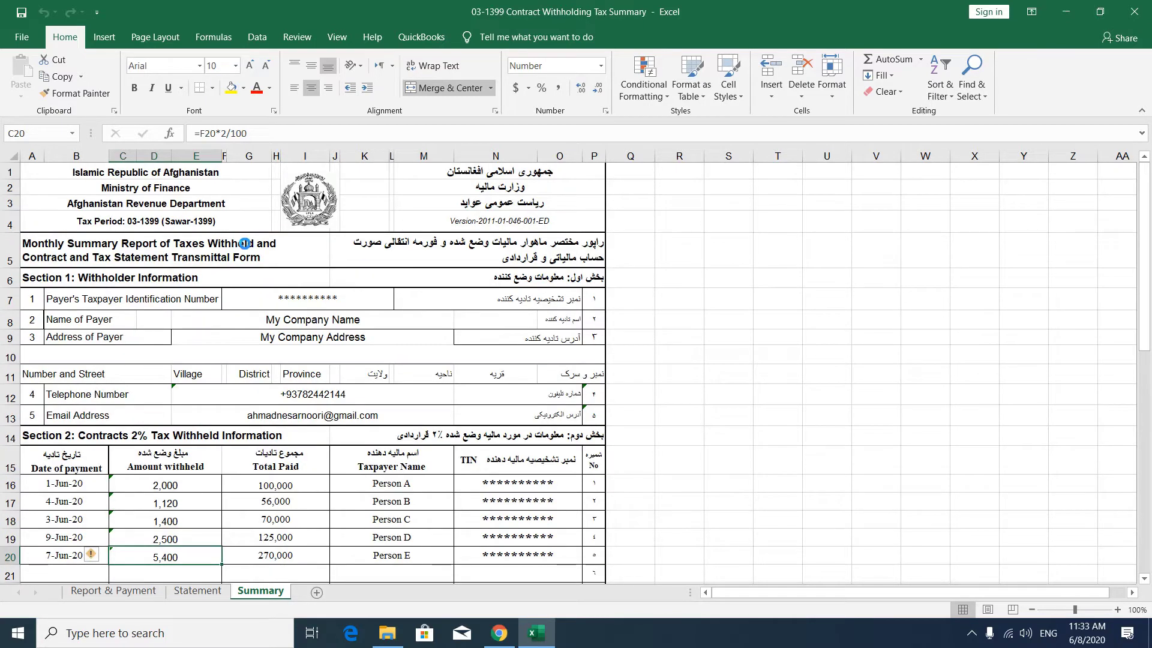
{"action": "key", "text": "ctrl+p"}
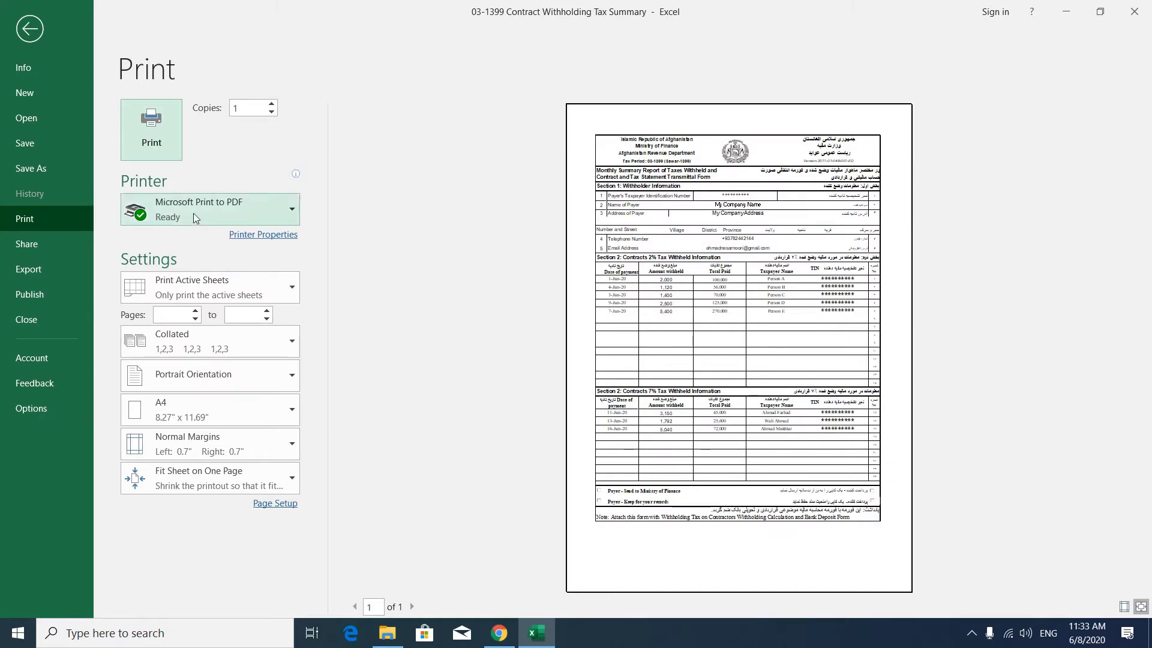
- Print the Summary sheet to PDF as '03-1399 Contract Withholding Tax Summary' in Documents, then return to ARDES Web
{"action": "left_click", "coordinate": [156, 153]}
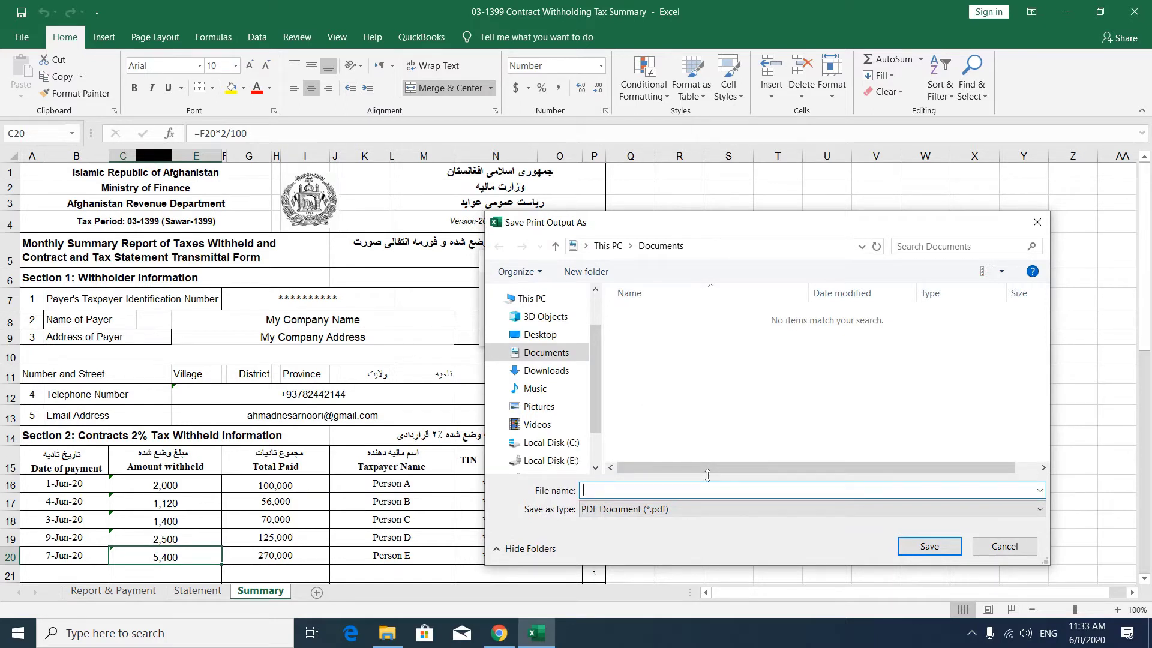
{"action": "type", "text": "03-"}
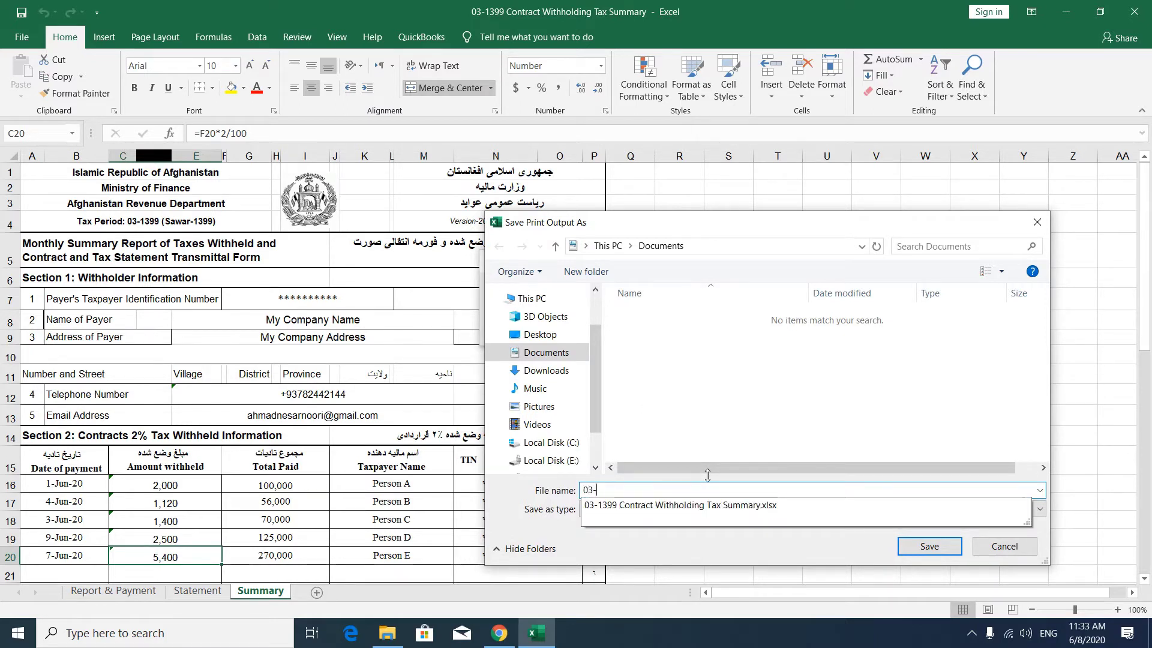
{"action": "left_click", "coordinate": [733, 505]}
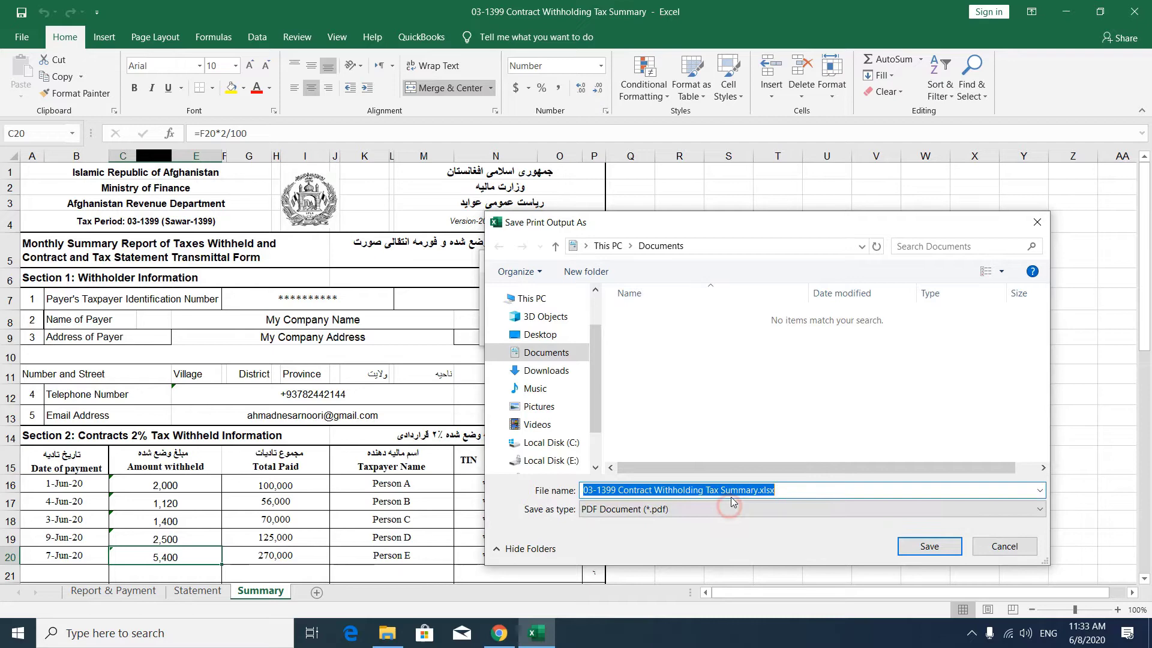
{"action": "left_click", "coordinate": [775, 491]}
{"action": "key", "text": "BackSpace"}
{"action": "key", "text": "BackSpace"}
{"action": "key", "text": "BackSpace"}
{"action": "key", "text": "BackSpace"}
{"action": "key", "text": "BackSpace"}
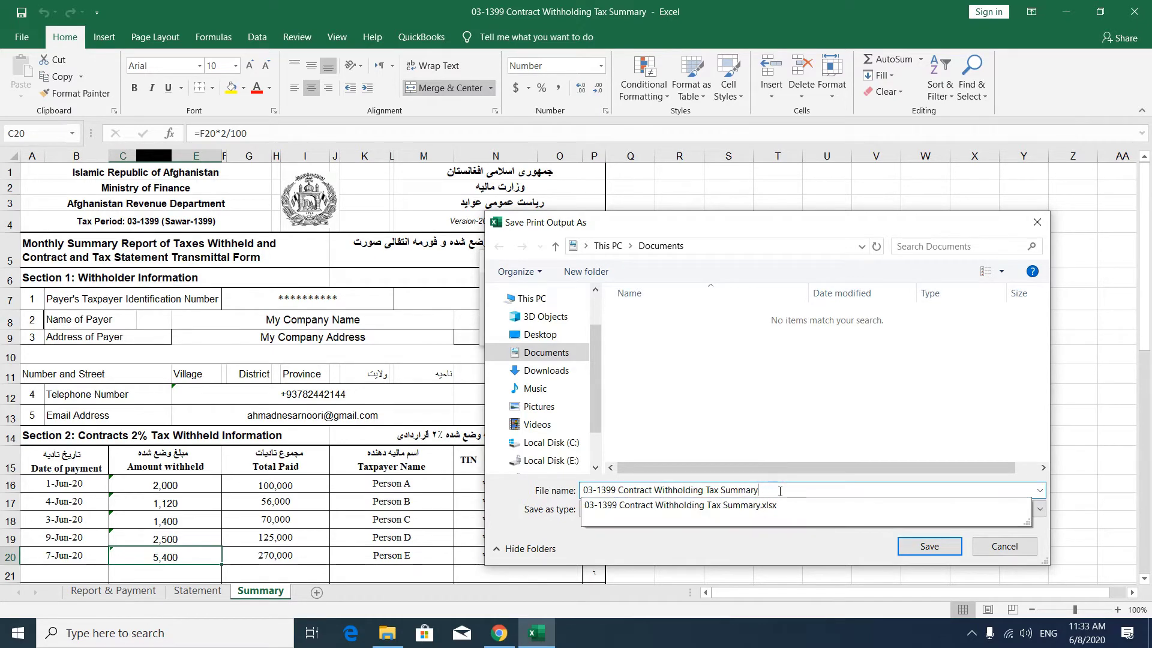
{"action": "left_click", "coordinate": [910, 546]}
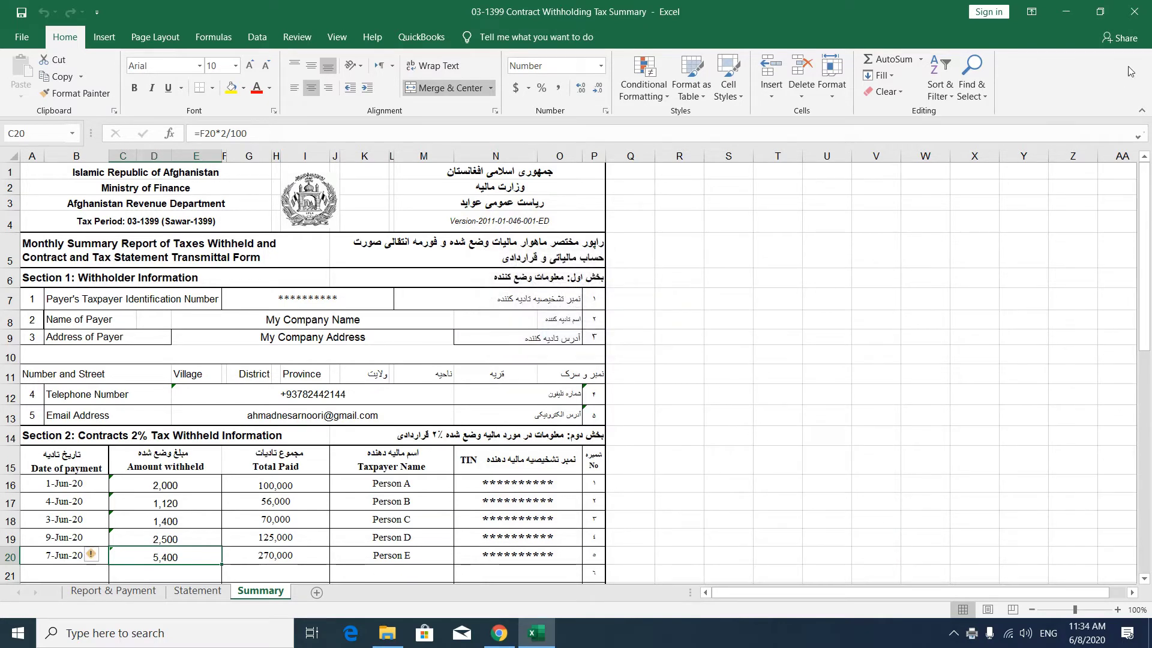
{"action": "left_click", "coordinate": [1066, 10]}
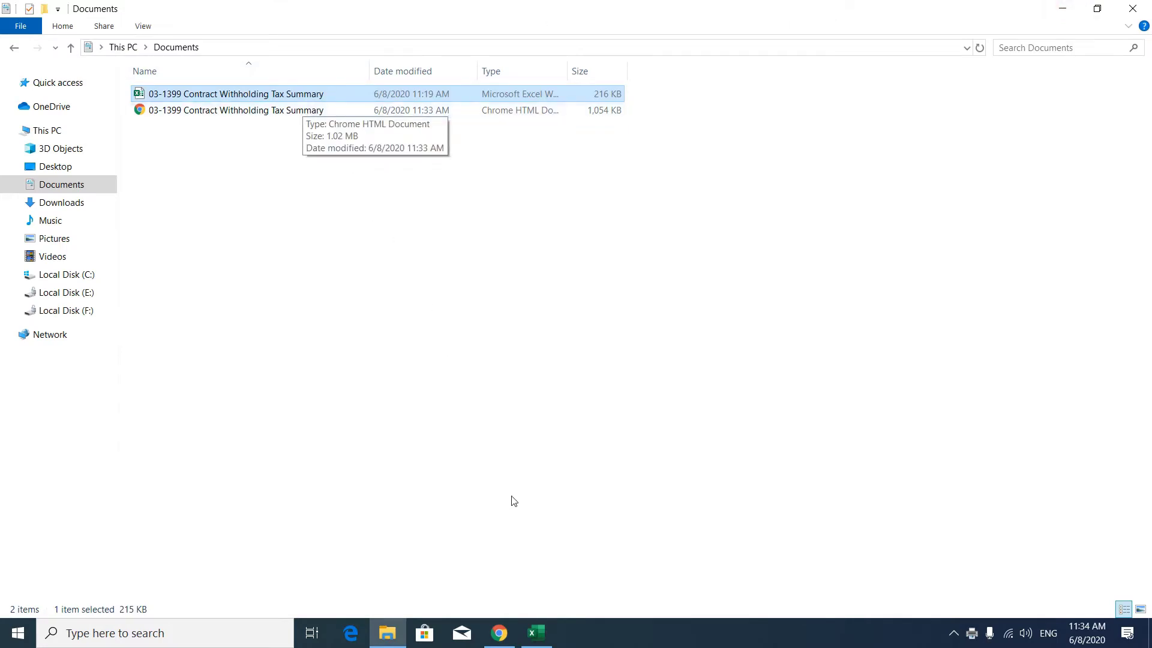
{"action": "left_click", "coordinate": [506, 635]}
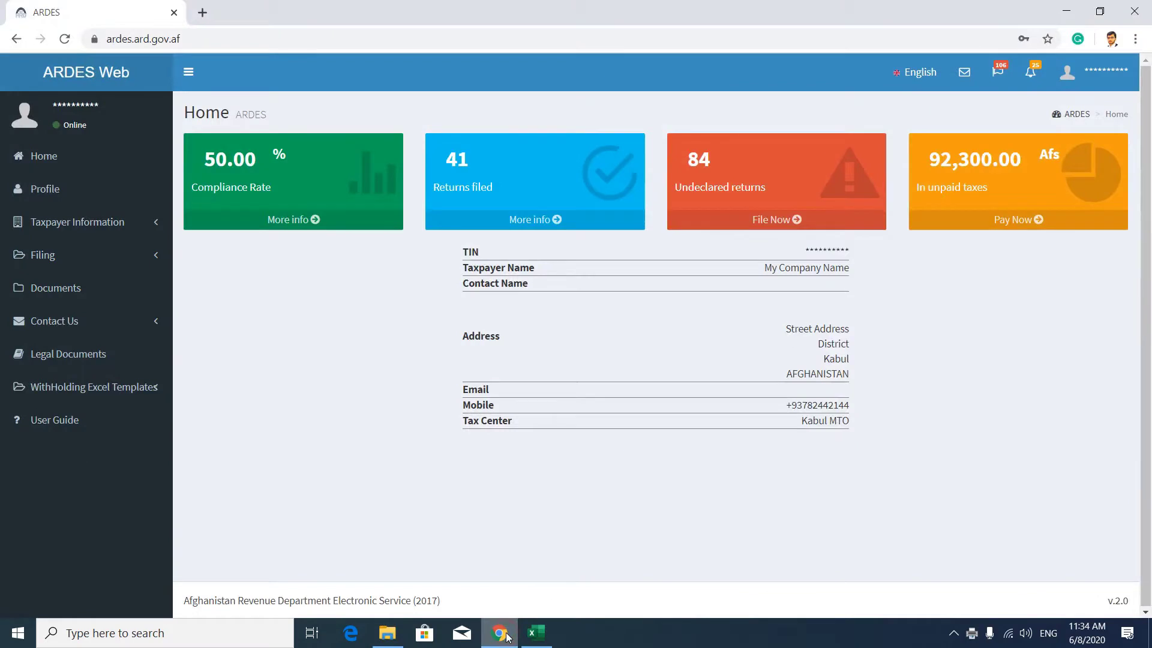
- Download the Contract with Holding template from WithHolding Excel Templates and open it in Excel
{"action": "left_click", "coordinate": [144, 389]}
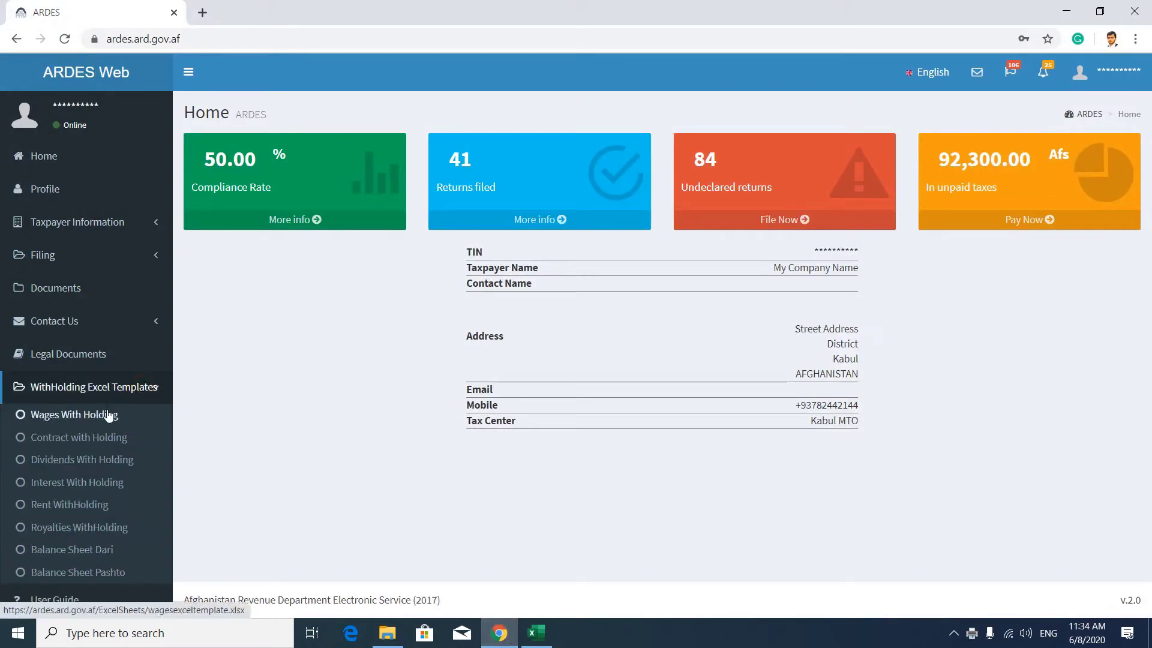
{"action": "left_click", "coordinate": [100, 441]}
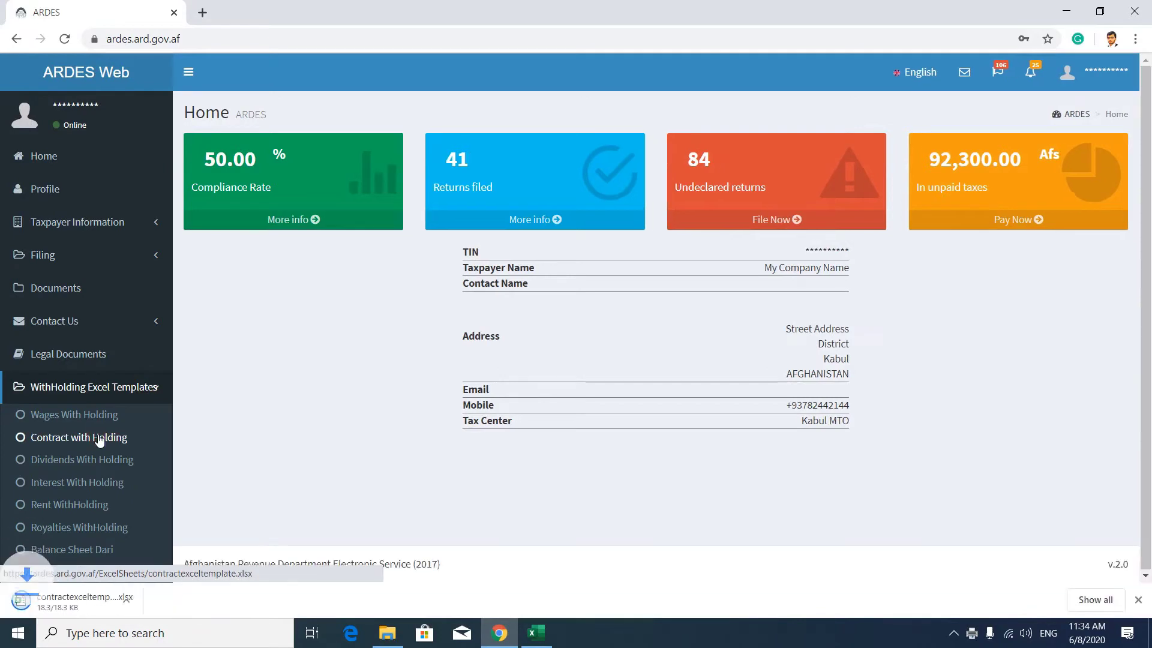
{"action": "right_click", "coordinate": [113, 600]}
{"action": "left_click", "coordinate": [150, 510]}
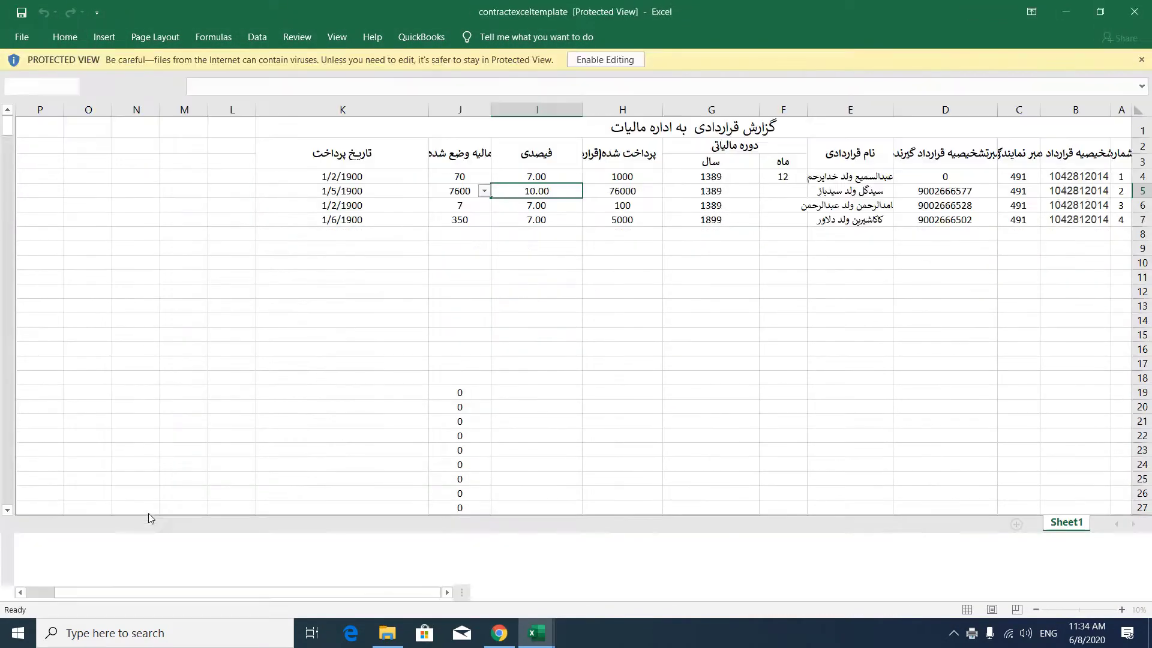
- Enable editing on the contract template and enter month 12 in F5
{"action": "left_click", "coordinate": [597, 60]}
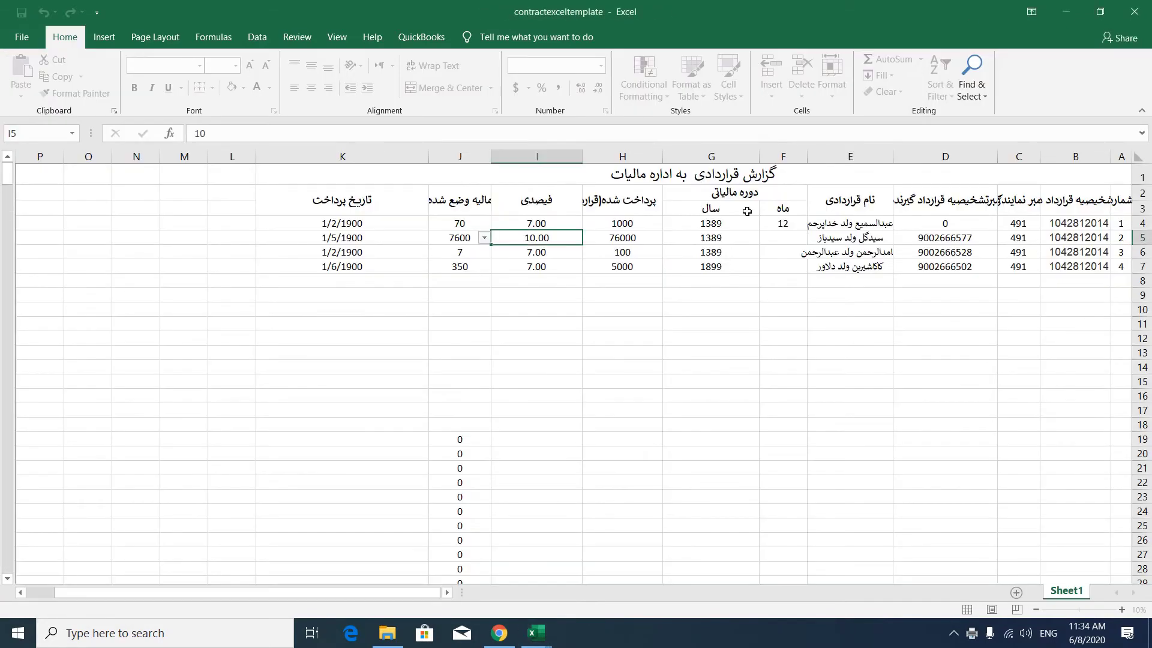
{"action": "left_click_drag", "start_coordinate": [1089, 264], "coordinate": [1015, 202]}
{"action": "left_click_drag", "start_coordinate": [972, 263], "coordinate": [872, 205]}
{"action": "left_click_drag", "start_coordinate": [801, 264], "coordinate": [730, 209]}
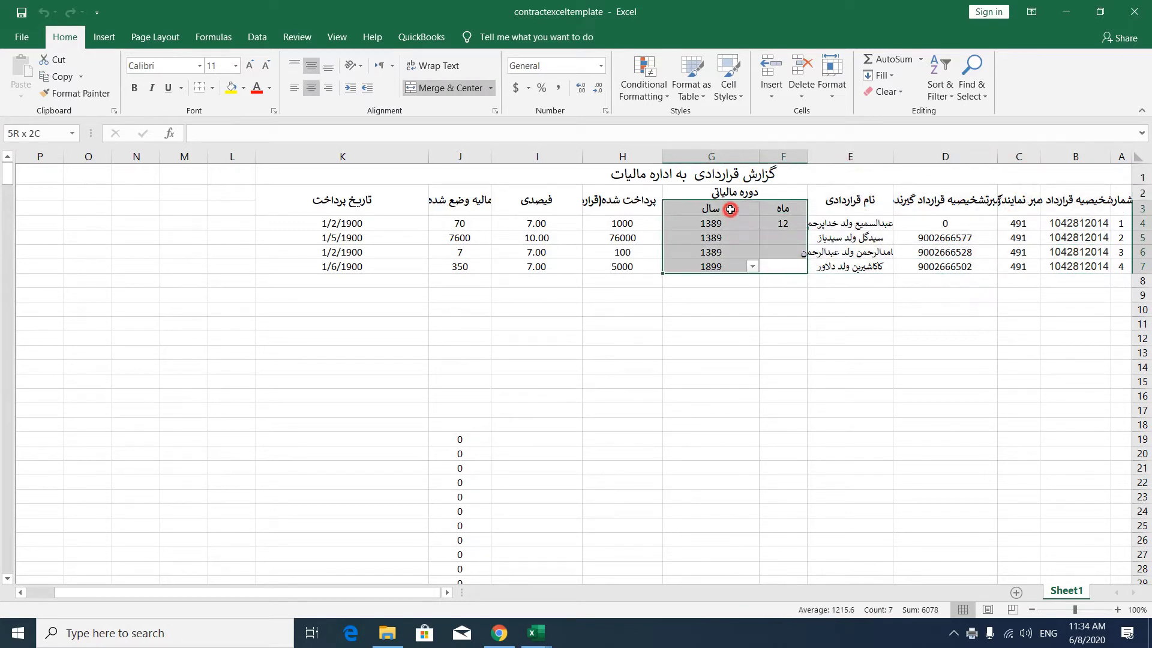
{"action": "left_click", "coordinate": [777, 227]}
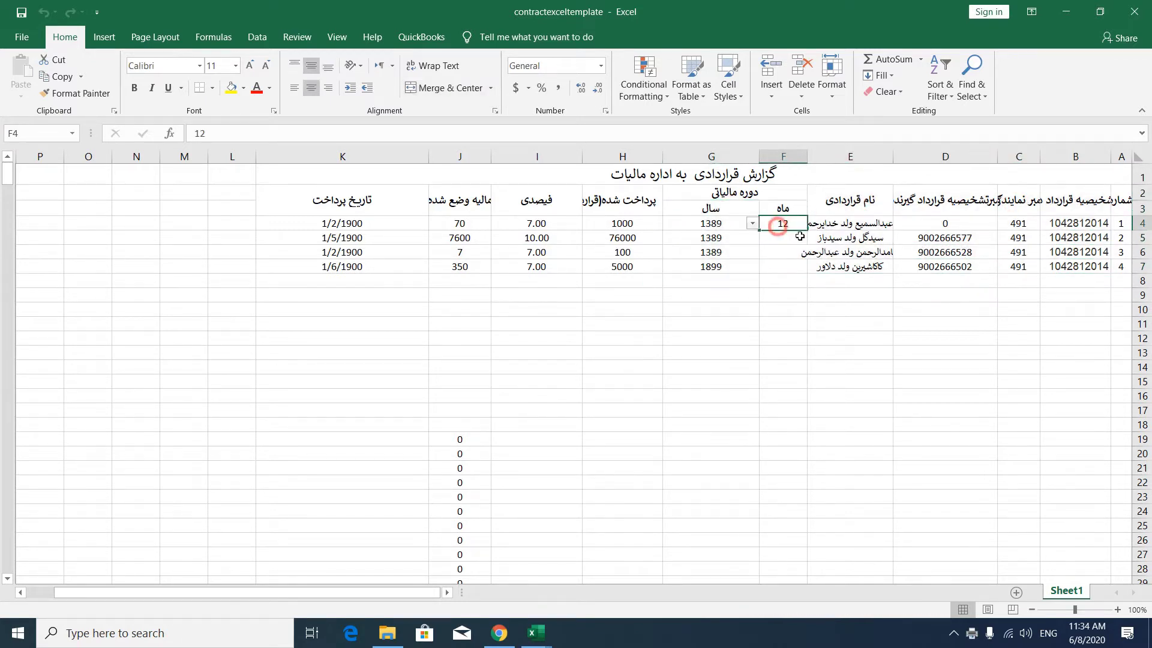
{"action": "left_click", "coordinate": [758, 239]}
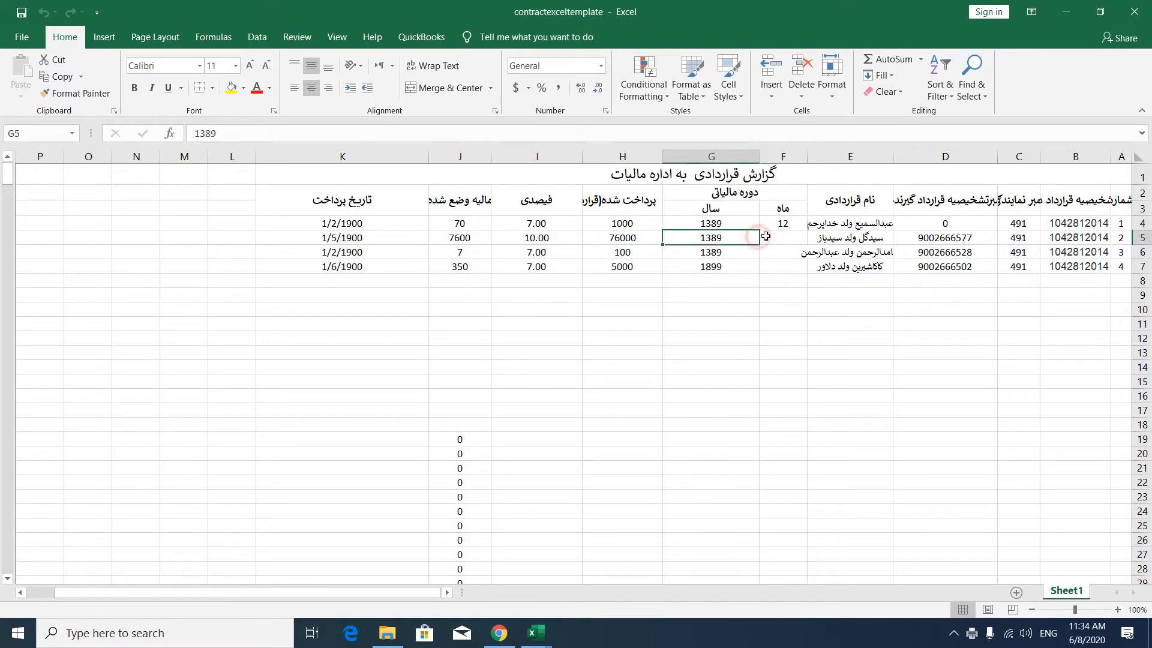
{"action": "left_click", "coordinate": [780, 227]}
{"action": "left_click", "coordinate": [777, 240]}
{"action": "type", "text": "12"}
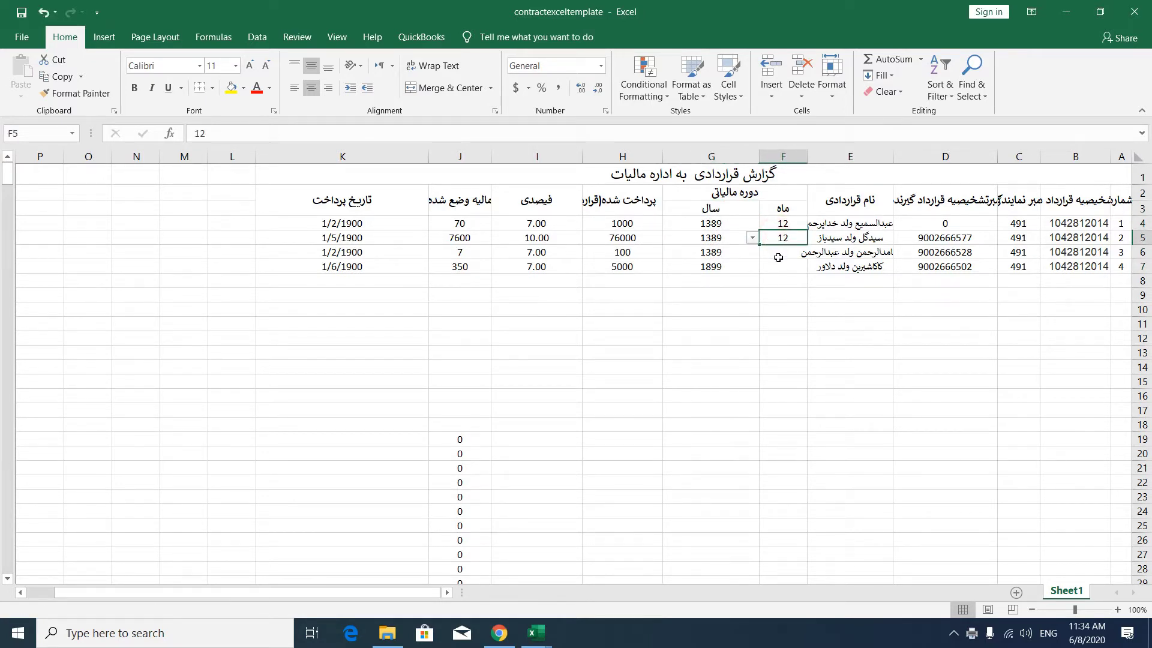
{"action": "key", "text": "Return"}
- Try entering rate 2 in I5, then cancel the validation error, keeping 10.00
{"action": "left_click", "coordinate": [563, 241]}
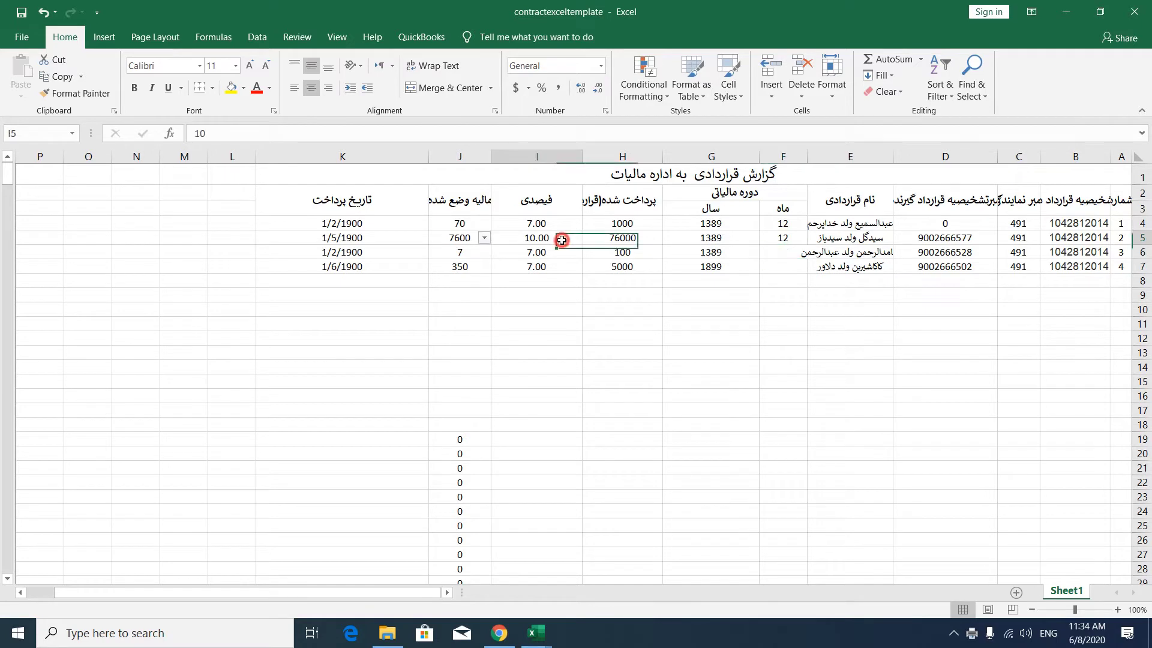
{"action": "type", "text": "2"}
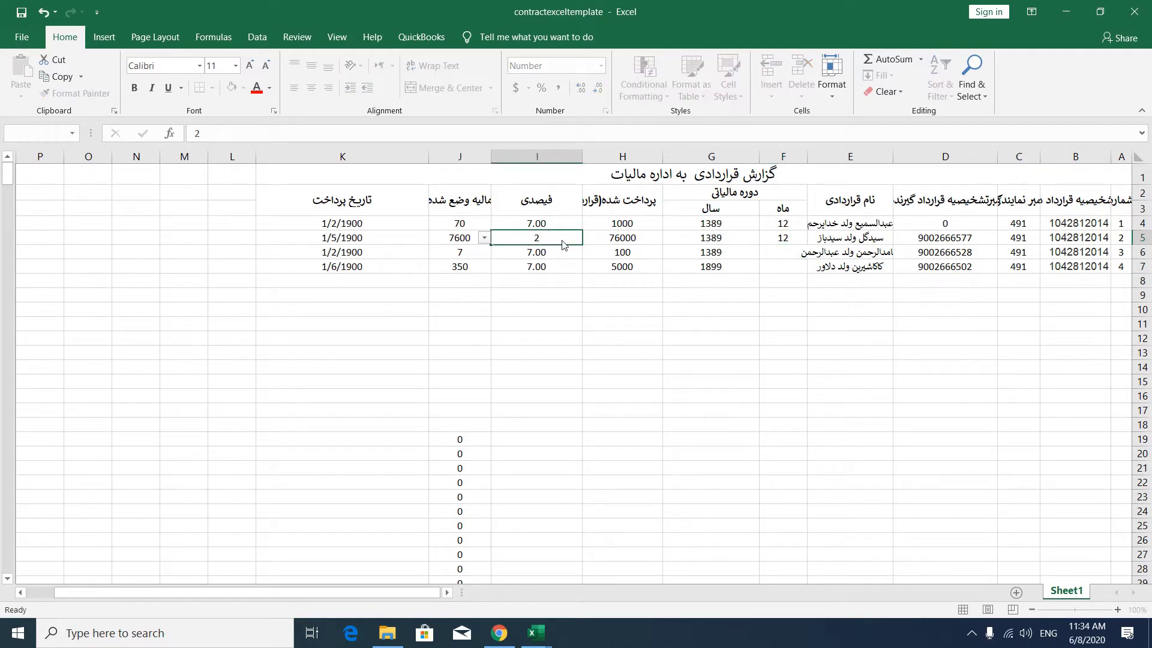
{"action": "key", "text": "Return"}
{"action": "left_click", "coordinate": [527, 358]}
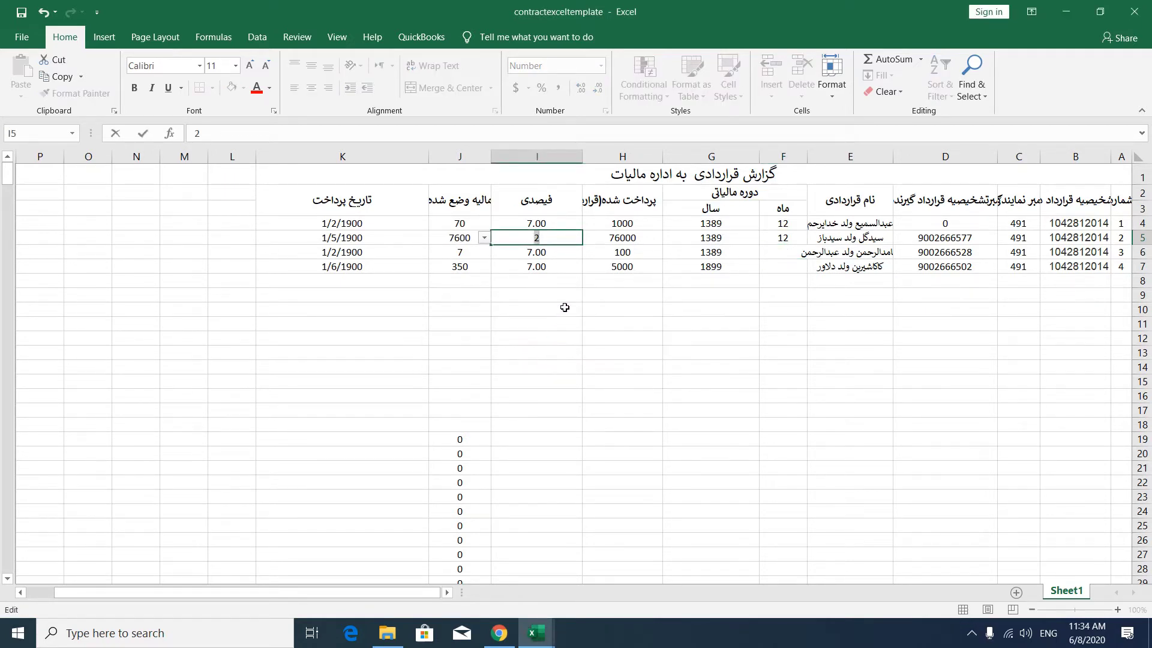
{"action": "left_click", "coordinate": [577, 277]}
{"action": "left_click", "coordinate": [581, 358]}
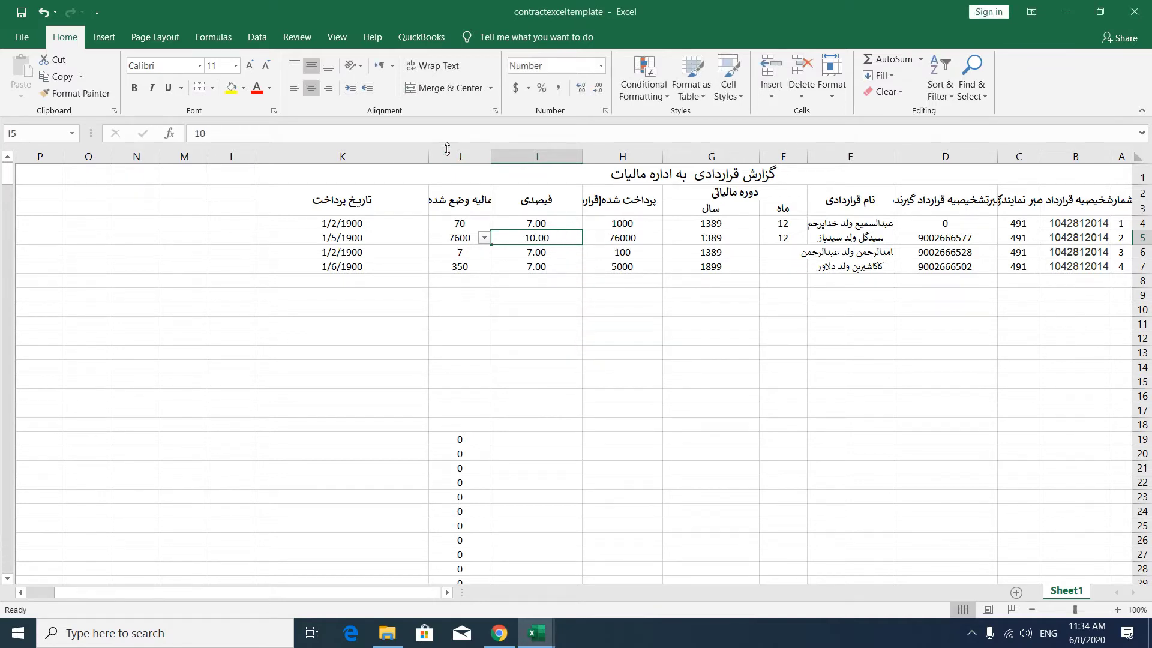
{"action": "left_click", "coordinate": [257, 38]}
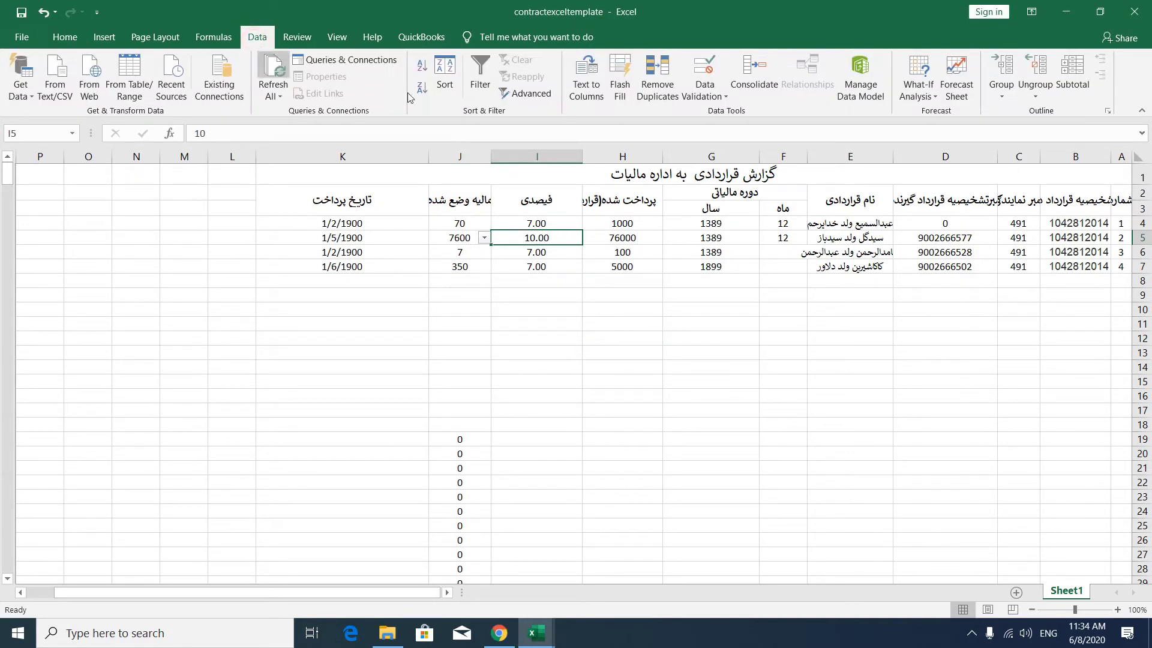
- Change I5's data validation to allow Any value and enter rate 2
{"action": "left_click", "coordinate": [710, 99]}
{"action": "left_click", "coordinate": [716, 112]}
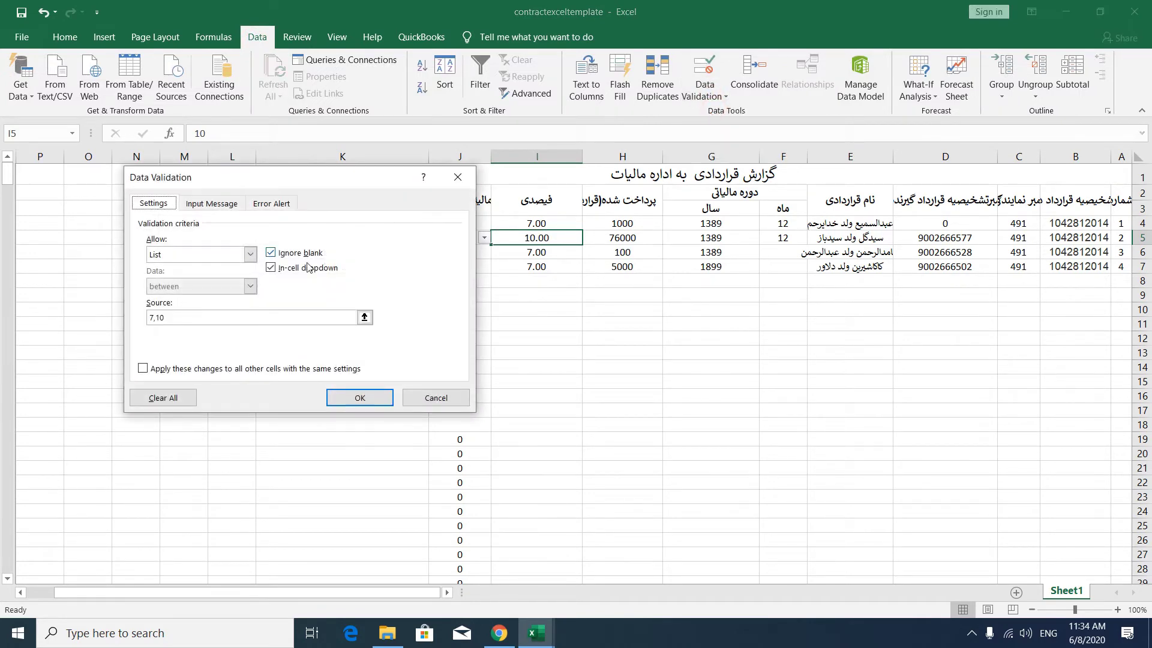
{"action": "left_click", "coordinate": [251, 254]}
{"action": "left_click", "coordinate": [237, 265]}
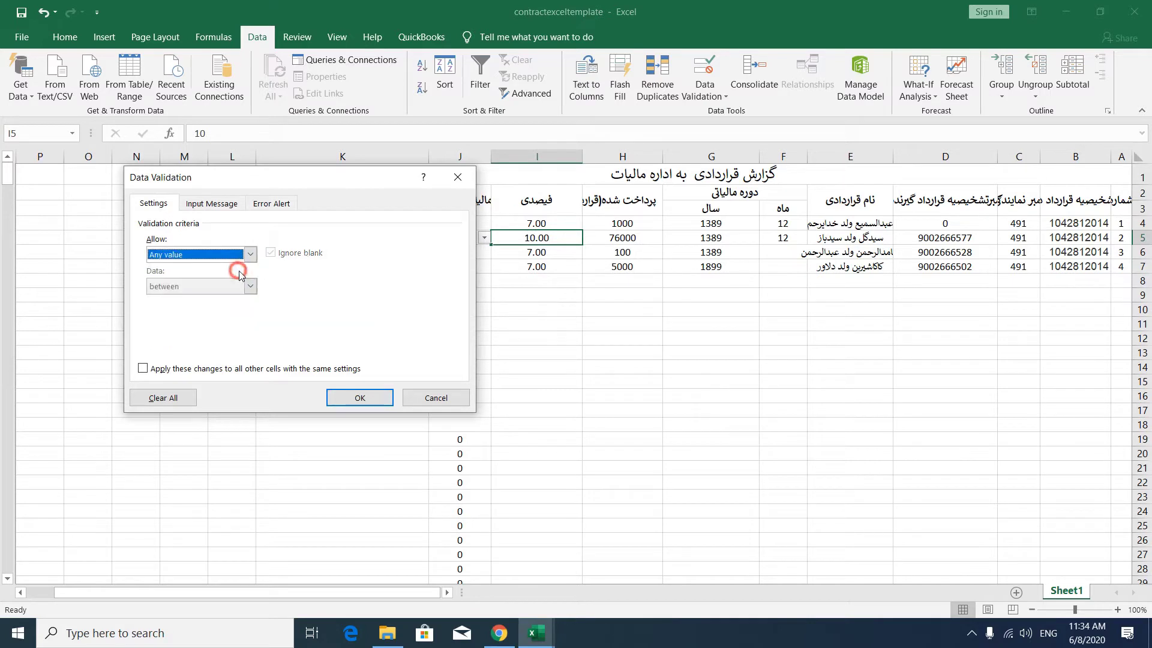
{"action": "left_click", "coordinate": [360, 398]}
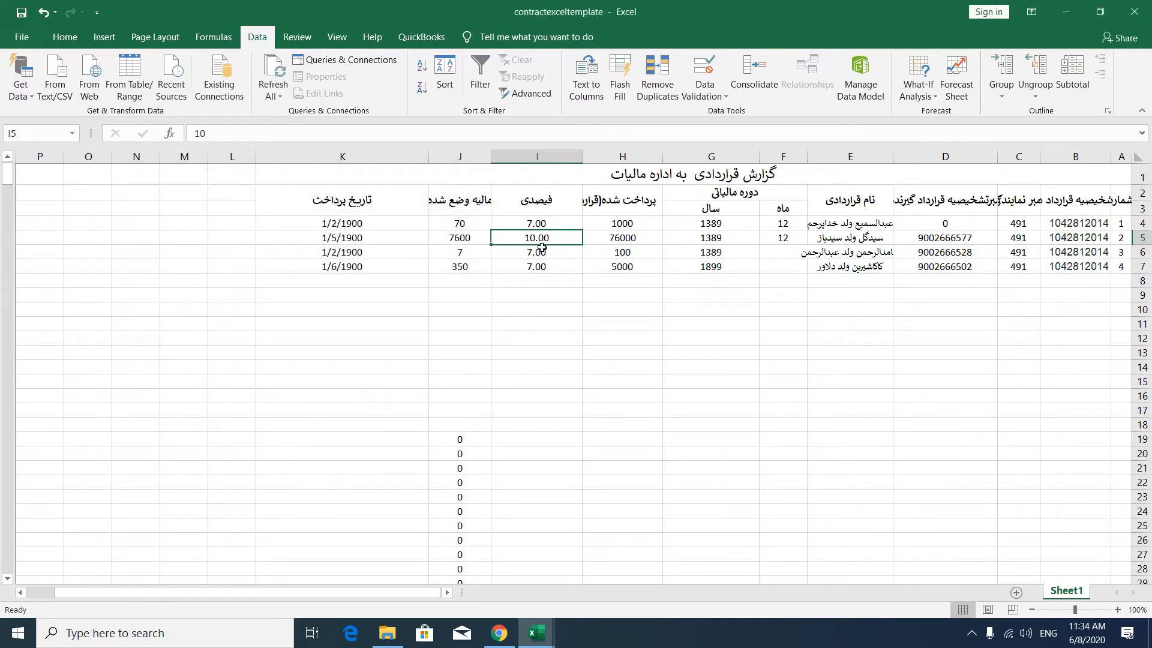
{"action": "type", "text": "2"}
{"action": "key", "text": "Return"}
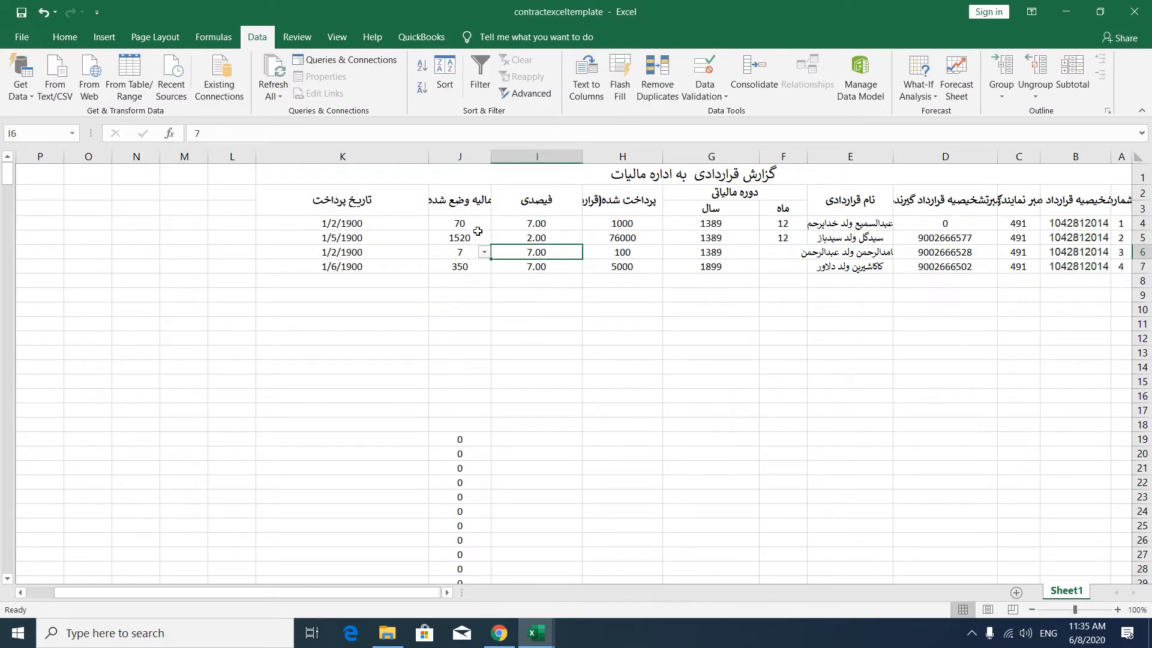
- Close the template workbook without saving and minimize Excel
{"action": "left_click_drag", "start_coordinate": [473, 224], "coordinate": [471, 269]}
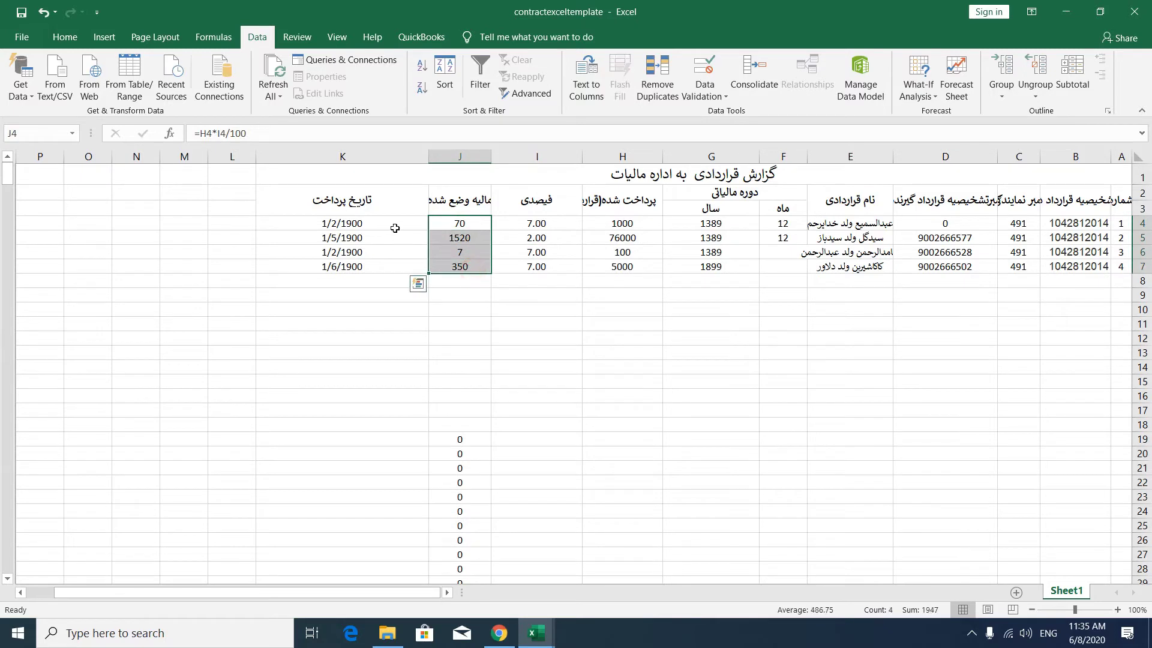
{"action": "left_click_drag", "start_coordinate": [394, 226], "coordinate": [392, 267]}
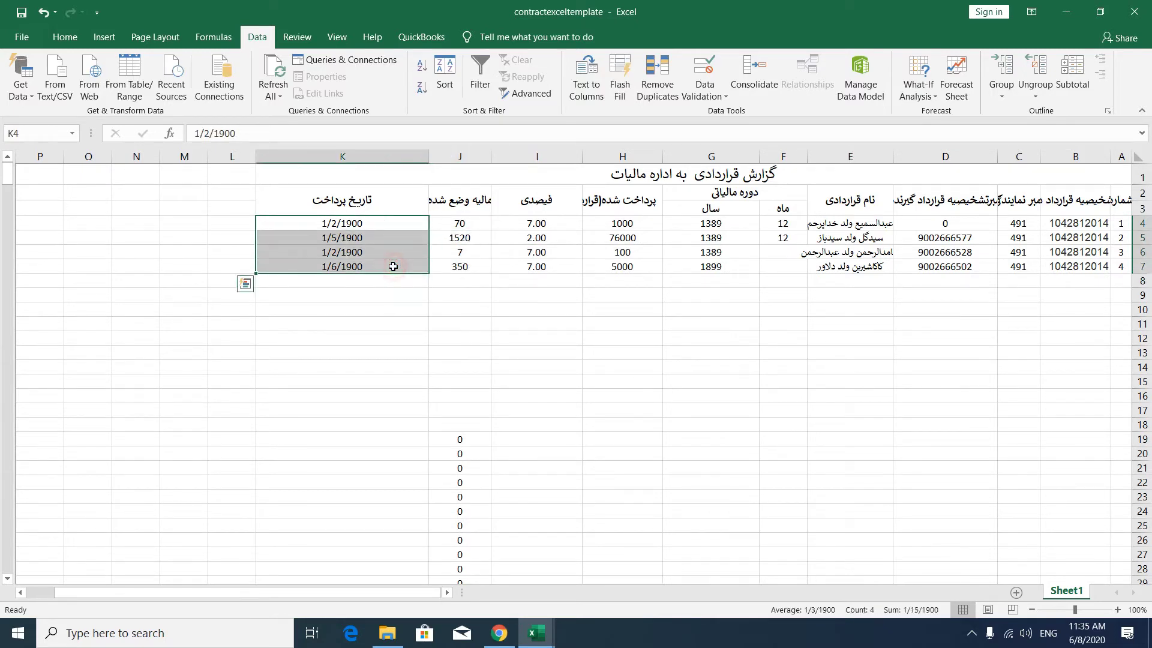
{"action": "key", "text": "alt+F4"}
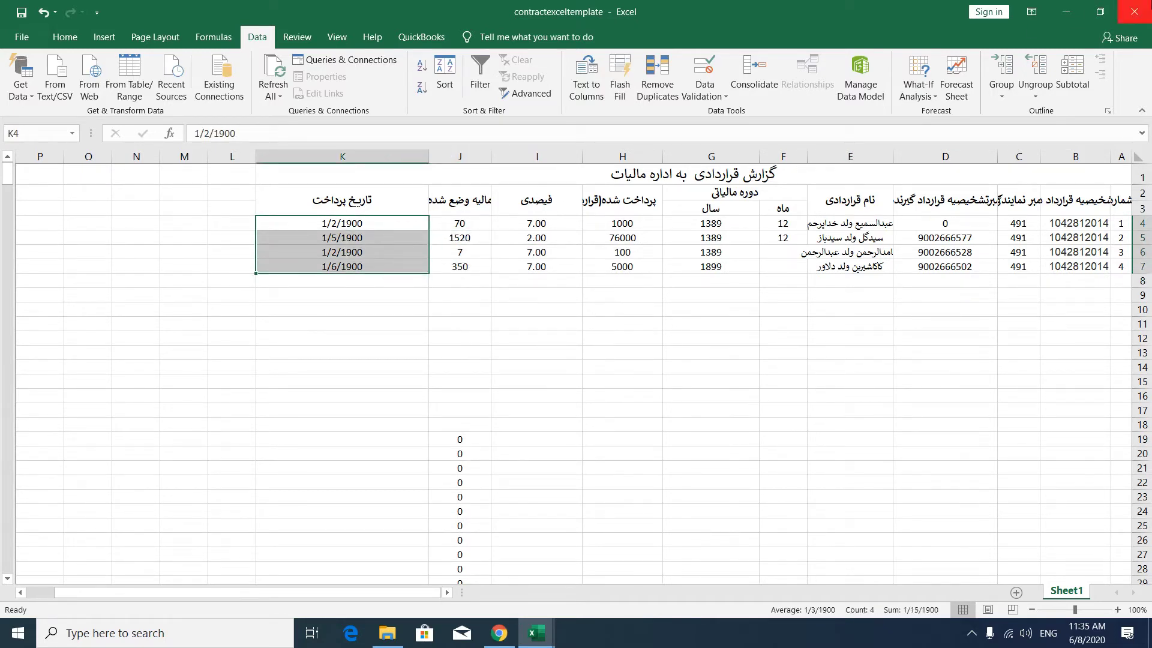
{"action": "left_click", "coordinate": [576, 333]}
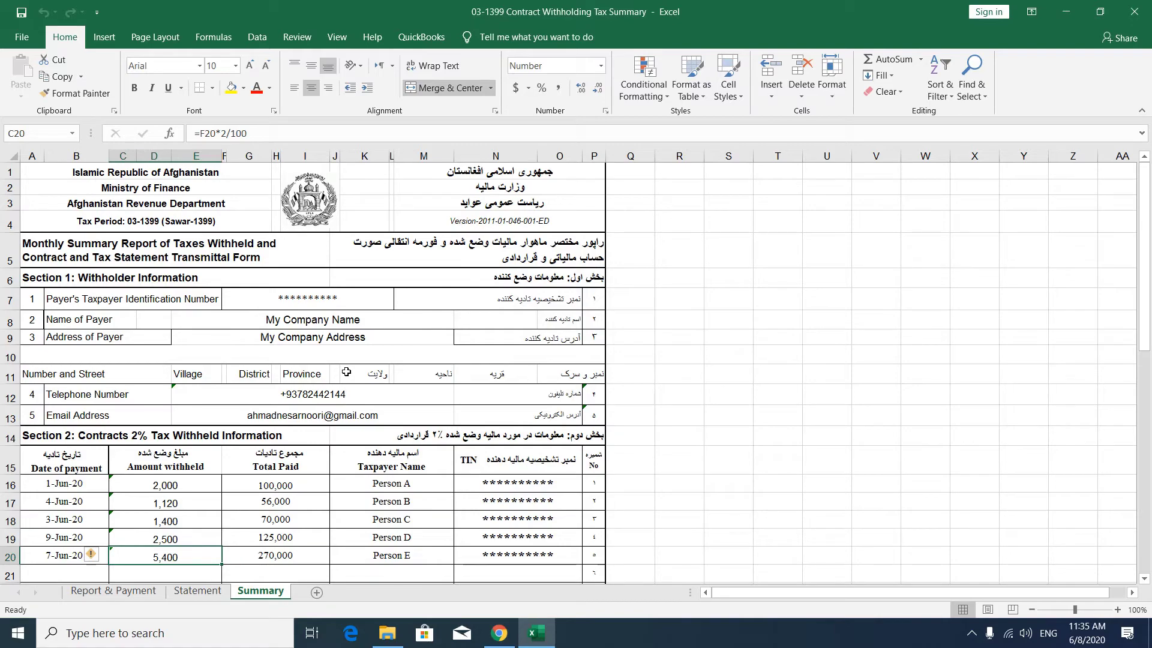
{"action": "left_click", "coordinate": [1066, 11]}
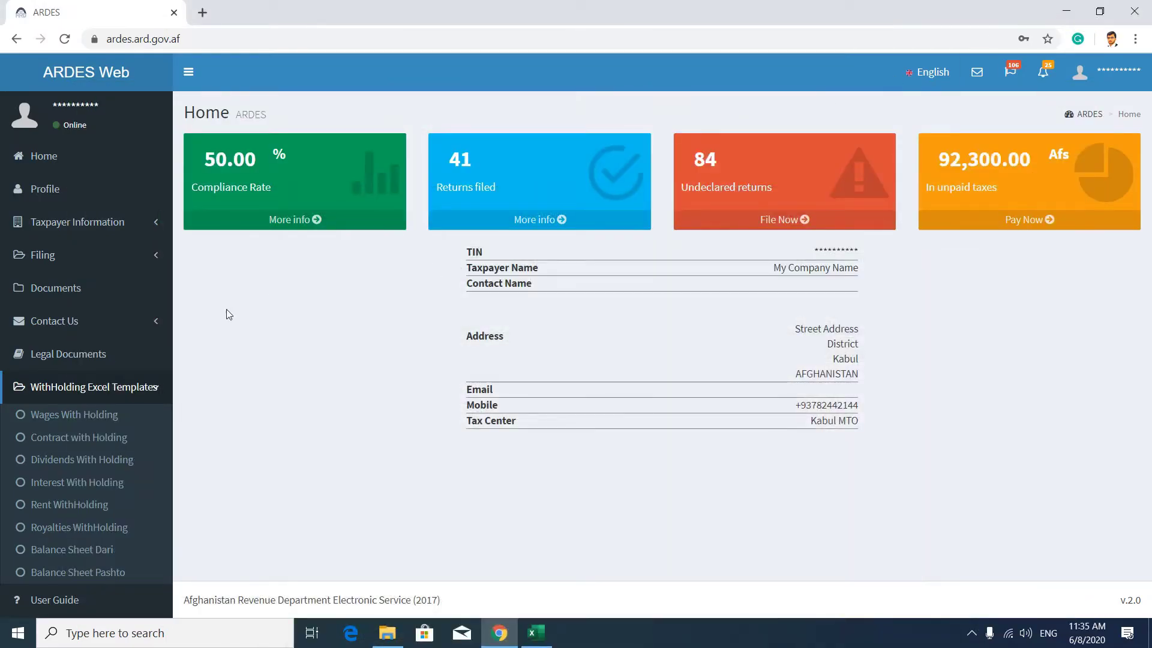
- Under Filing > Due Filings, page 2, open the 3/1399 Contract Withholding Tax period
{"action": "left_click", "coordinate": [122, 386]}
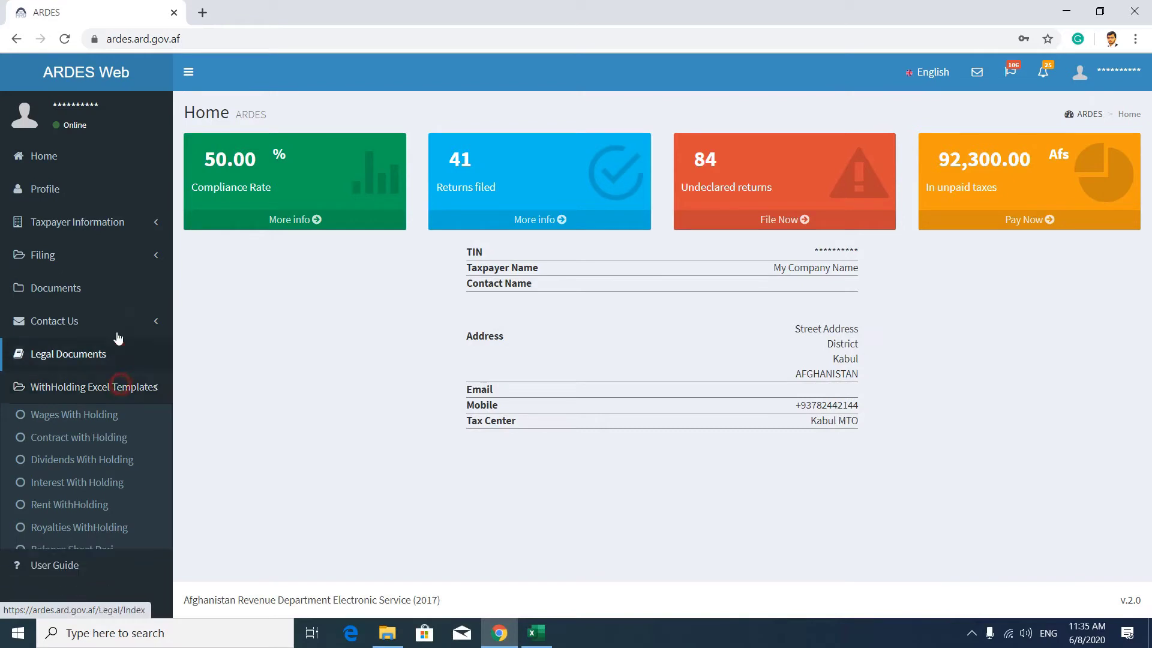
{"action": "left_click", "coordinate": [121, 260]}
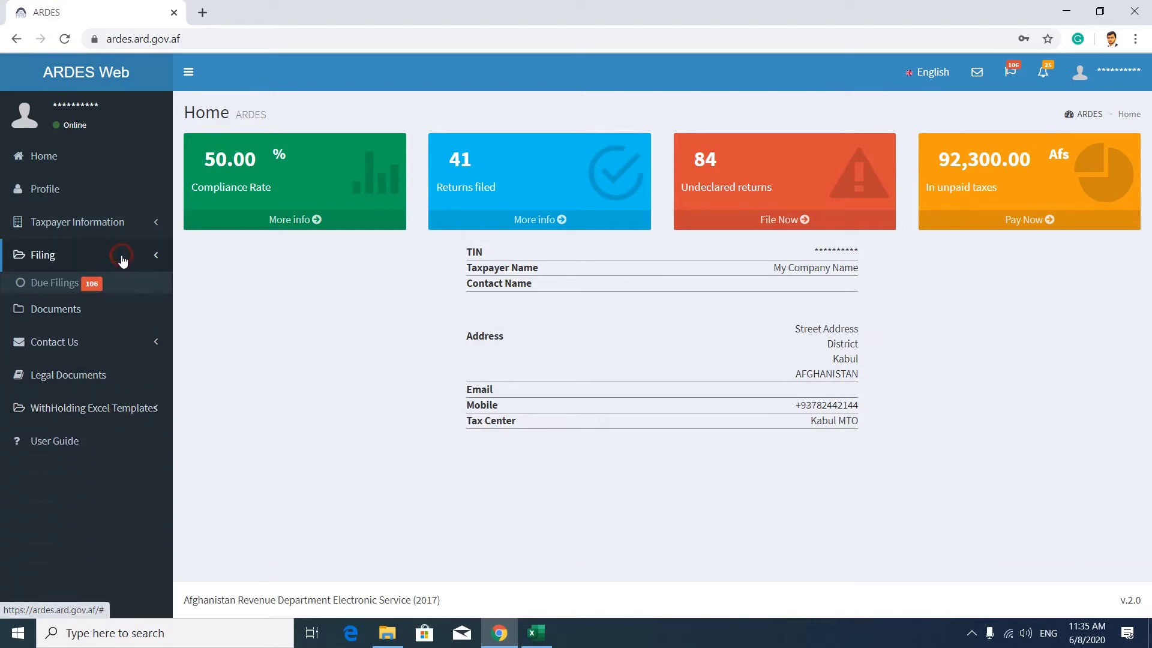
{"action": "left_click", "coordinate": [65, 289]}
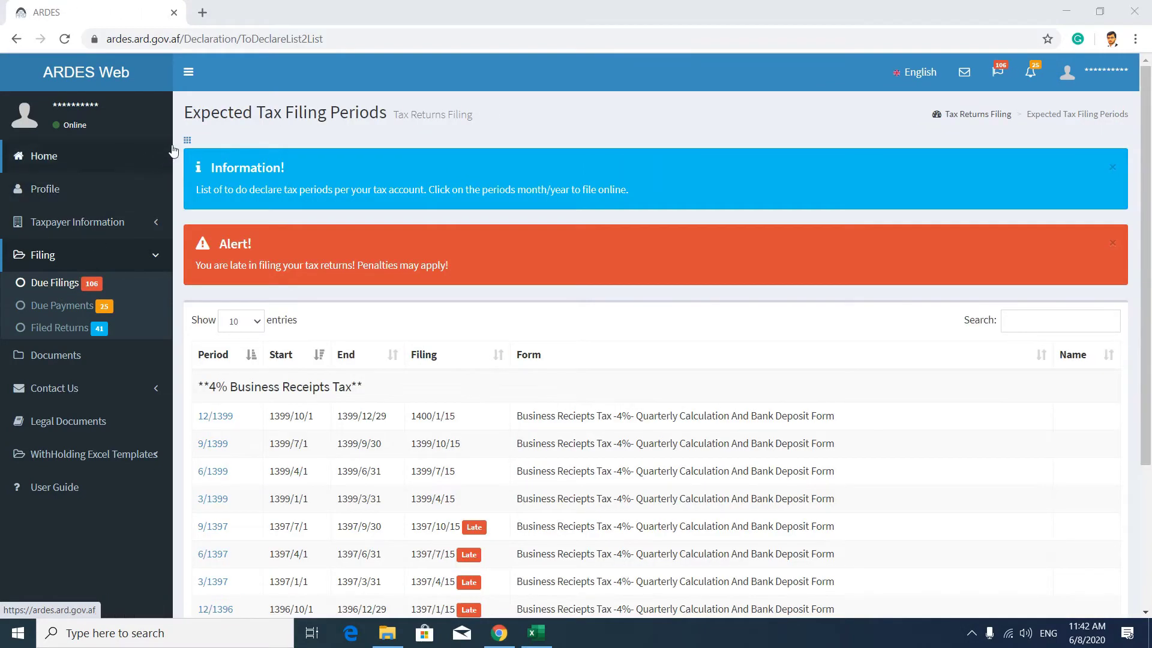
{"action": "scroll", "coordinate": [395, 282], "scroll_direction": "down", "scroll_amount": 3}
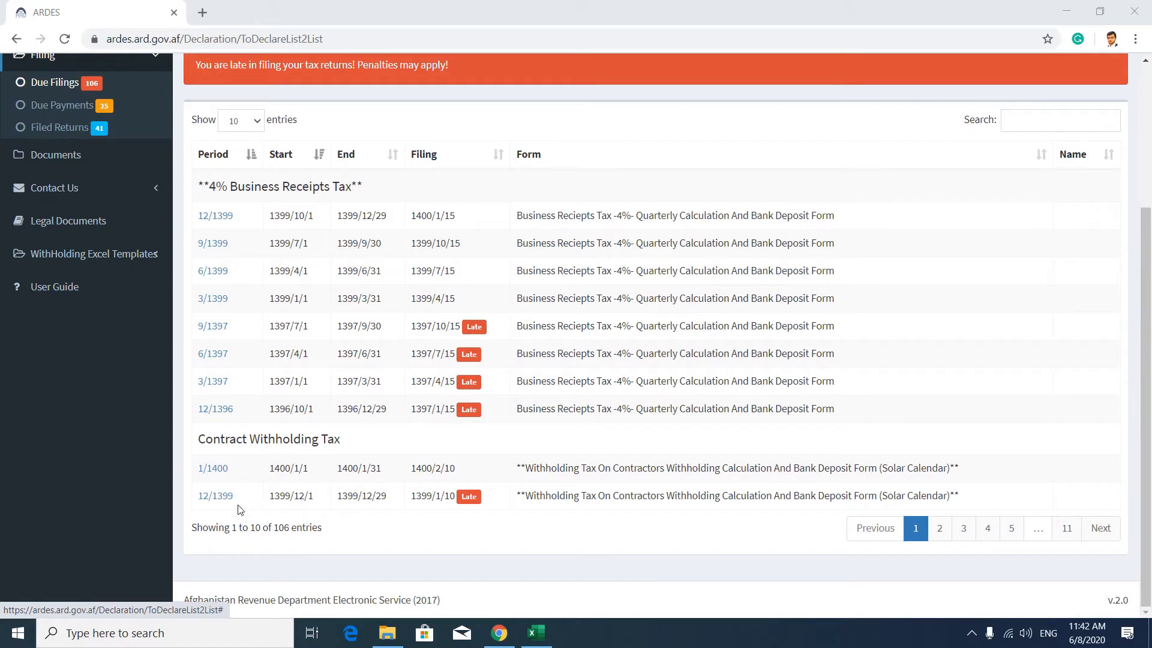
{"action": "left_click", "coordinate": [940, 531]}
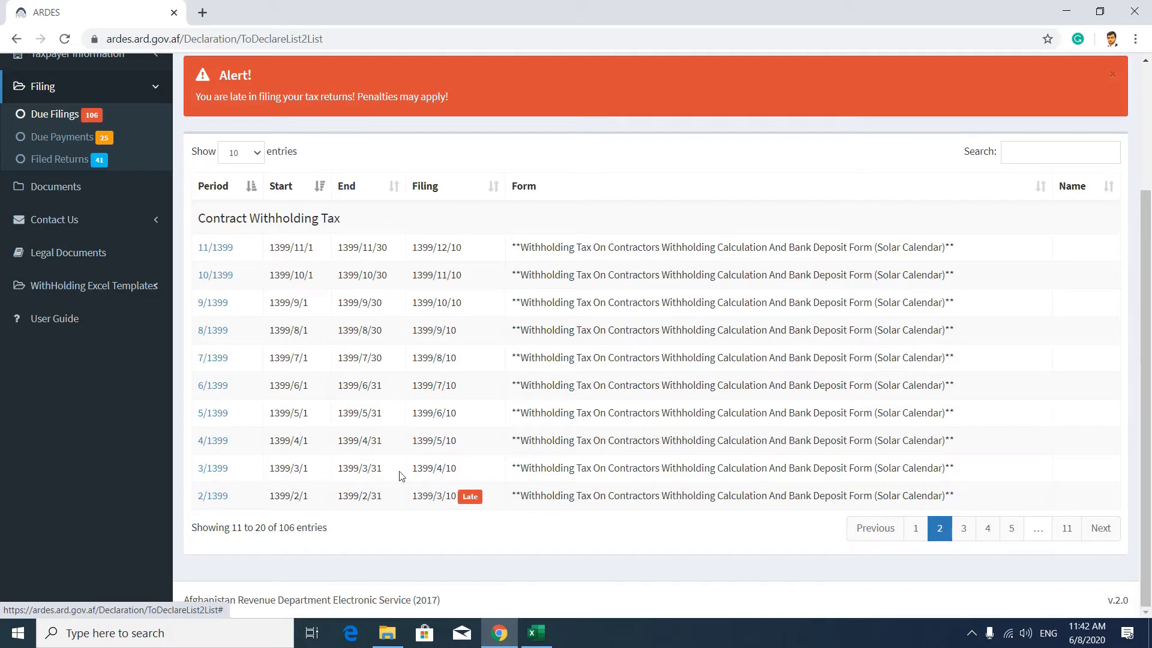
{"action": "left_click", "coordinate": [219, 471]}
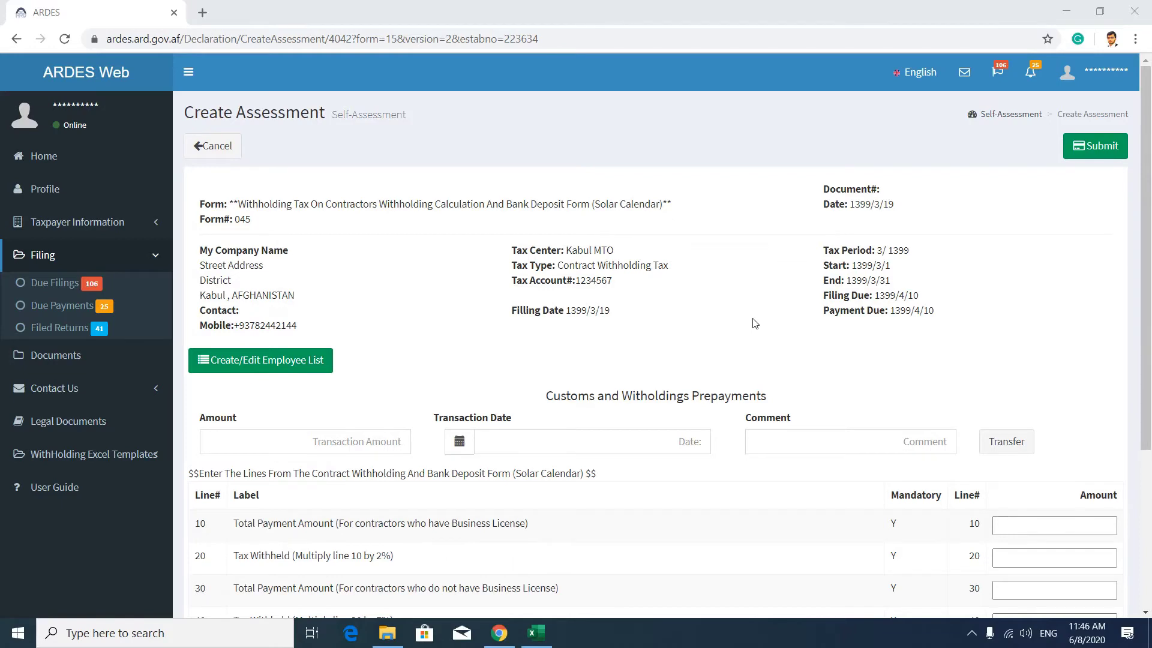
- Enter the 2% Total Paid sum from Excel, 621000, on line 10
{"action": "scroll", "coordinate": [754, 323], "scroll_direction": "down", "scroll_amount": 4}
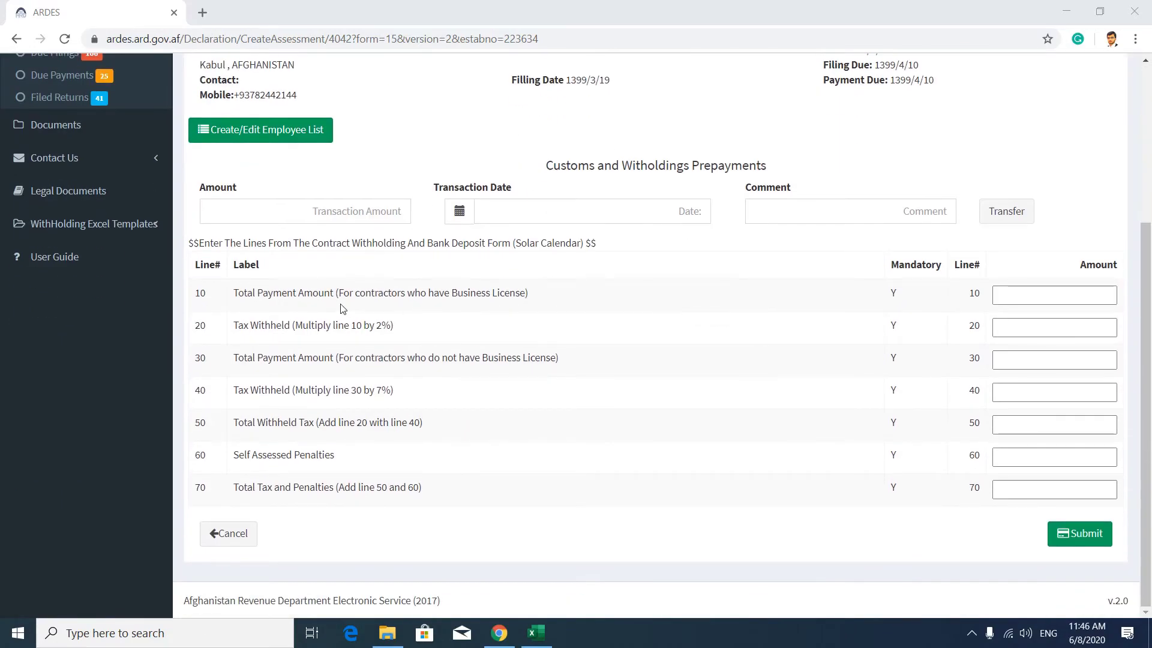
{"action": "left_click", "coordinate": [1026, 291]}
{"action": "left_click", "coordinate": [1026, 291]}
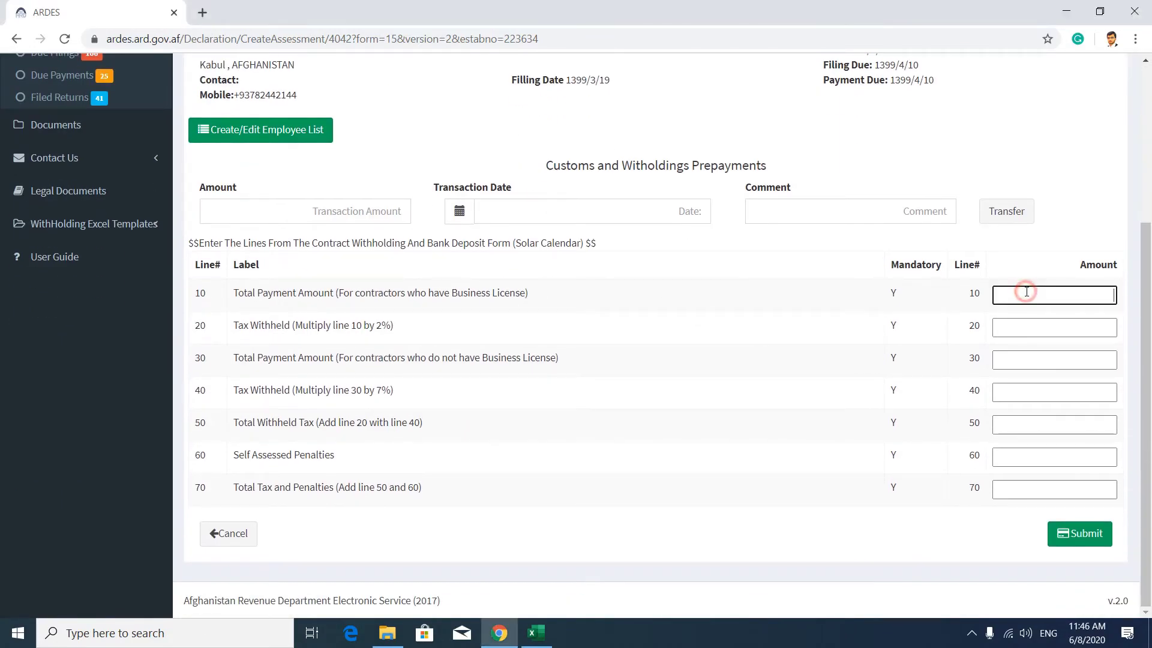
{"action": "left_click", "coordinate": [1008, 359]}
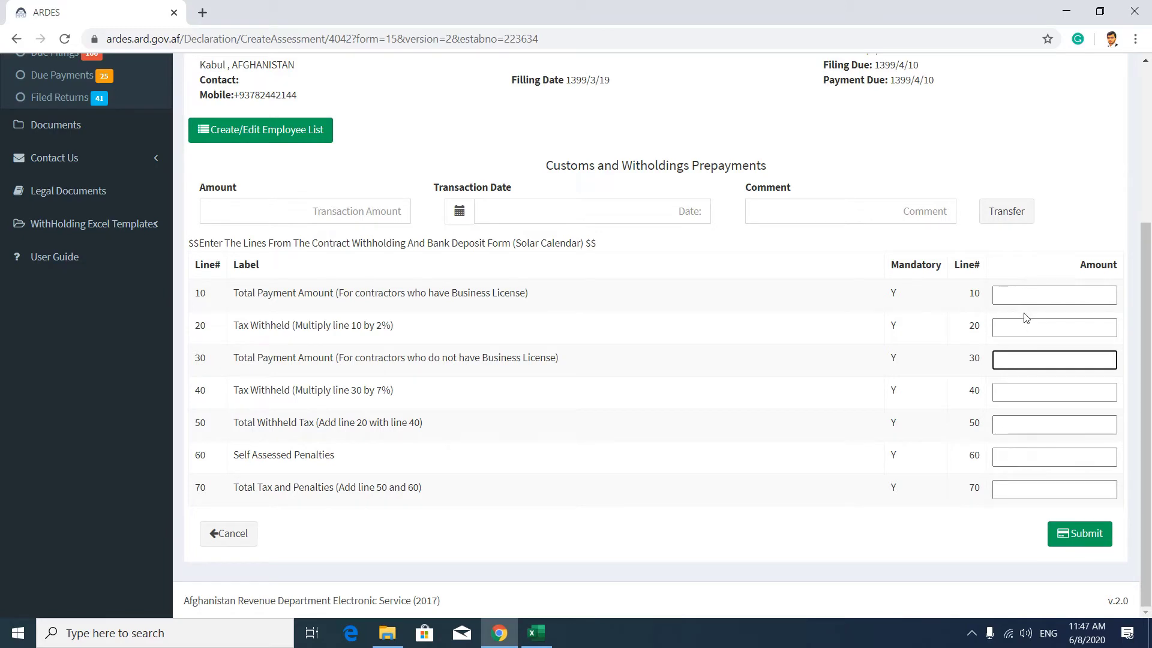
{"action": "left_click", "coordinate": [1023, 296]}
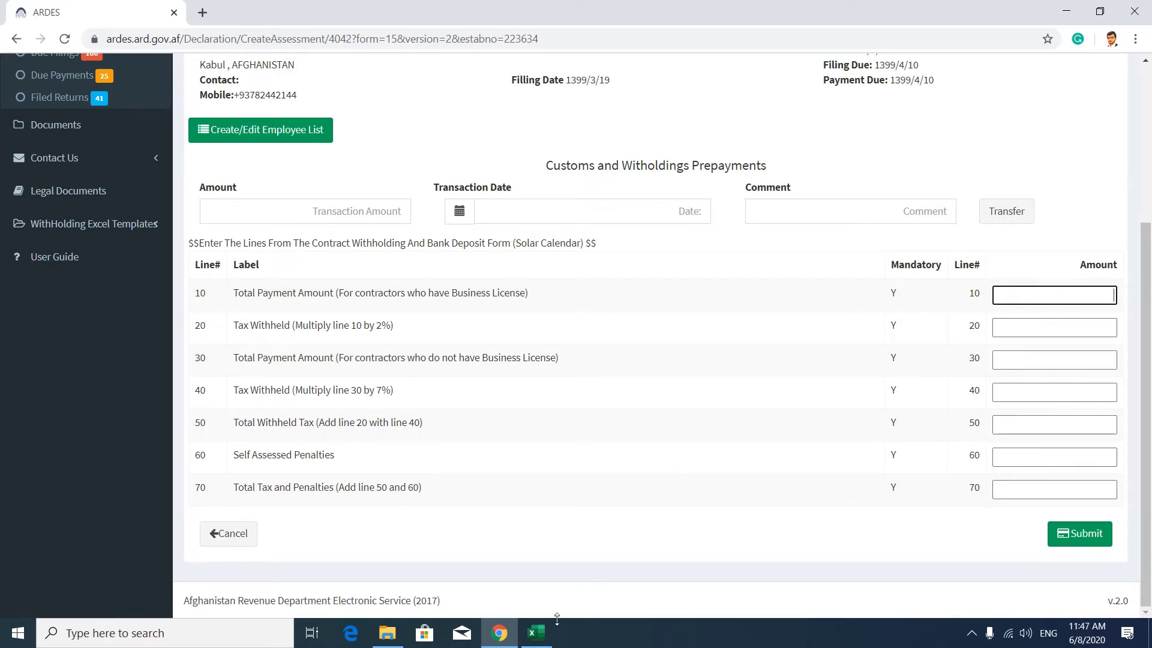
{"action": "left_click", "coordinate": [536, 633]}
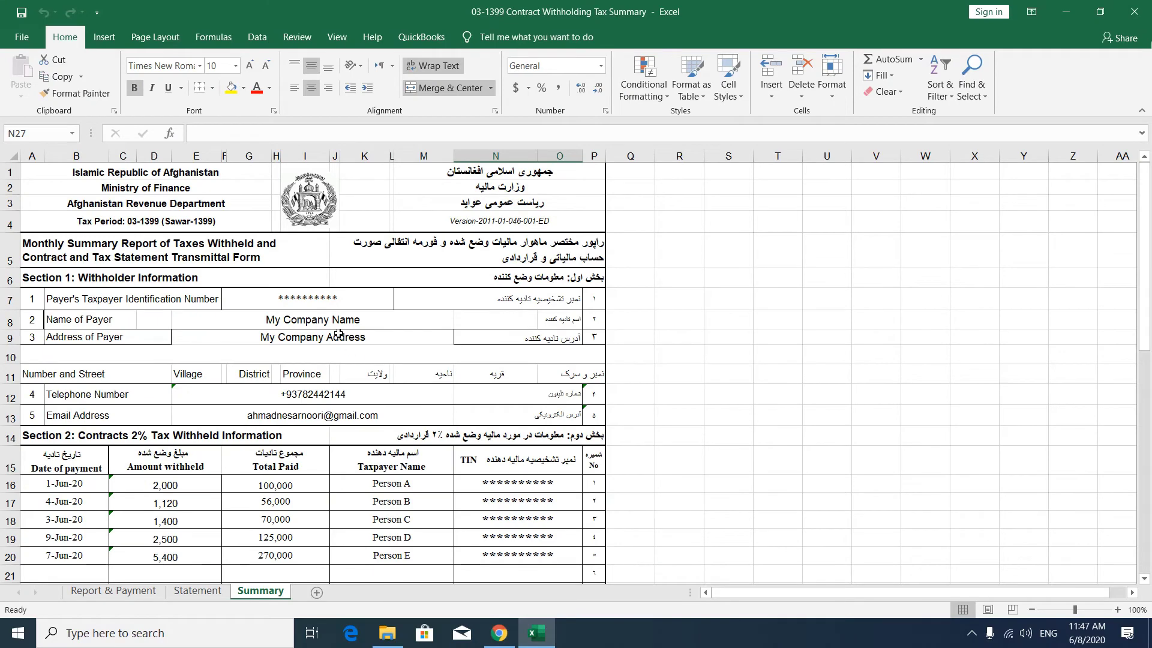
{"action": "scroll", "coordinate": [342, 372], "scroll_direction": "down", "scroll_amount": 2}
{"action": "left_click", "coordinate": [295, 360]}
{"action": "left_click_drag", "start_coordinate": [299, 377], "coordinate": [299, 429]}
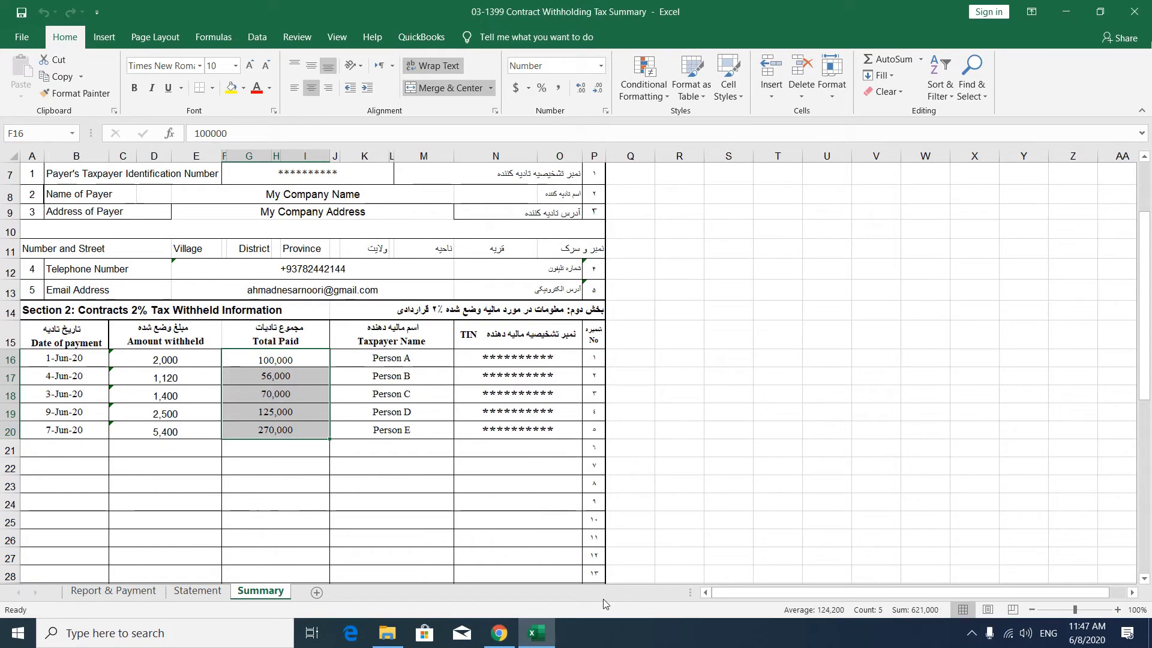
{"action": "left_click", "coordinate": [512, 633]}
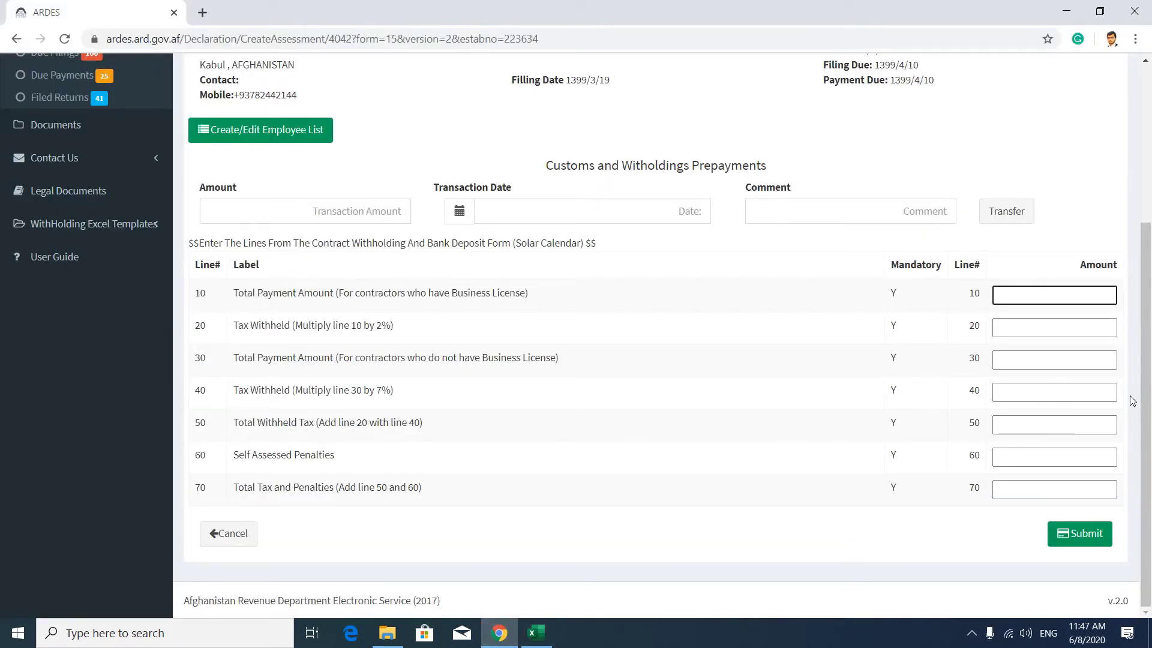
{"action": "type", "text": "621000"}
- Enter the 7% Total Paid sum from Excel, 142600, on line 30
{"action": "left_click", "coordinate": [1069, 358]}
{"action": "left_click", "coordinate": [538, 632]}
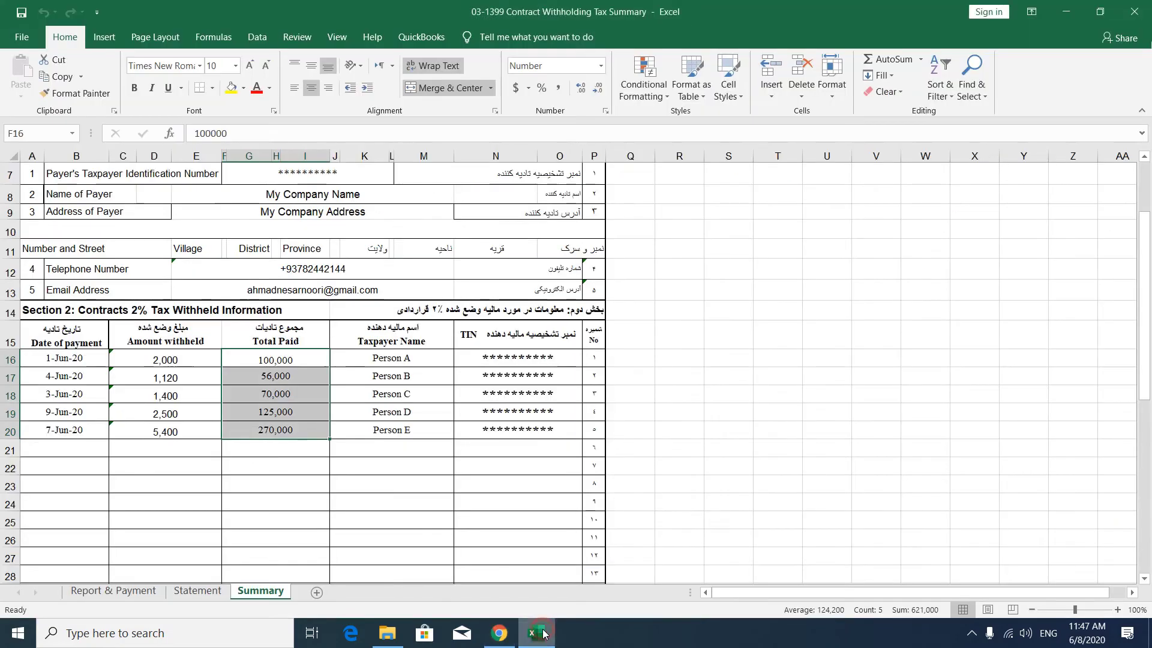
{"action": "scroll", "coordinate": [430, 444], "scroll_direction": "down", "scroll_amount": 5}
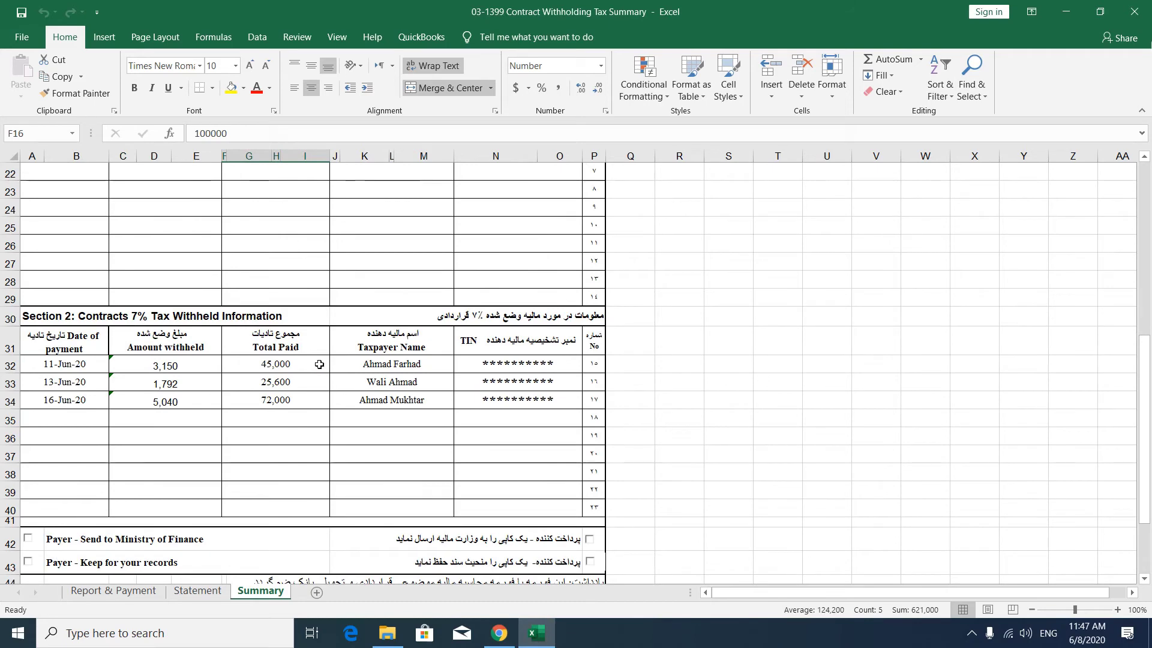
{"action": "left_click_drag", "start_coordinate": [319, 364], "coordinate": [310, 399]}
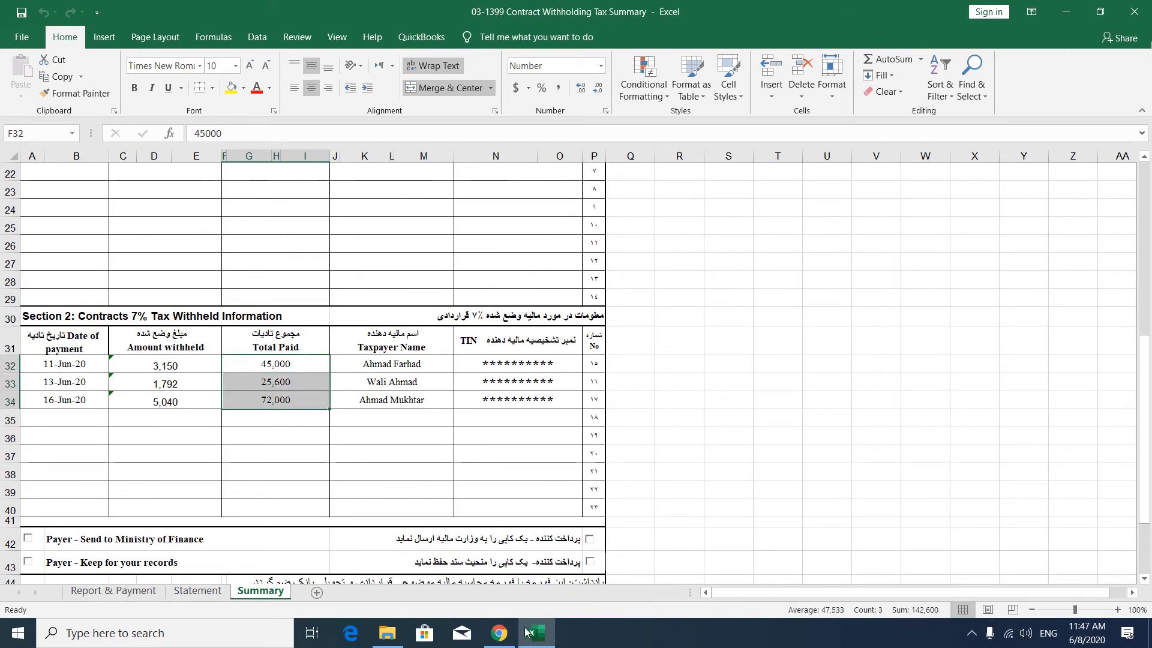
{"action": "left_click", "coordinate": [499, 633]}
{"action": "type", "text": "1"}
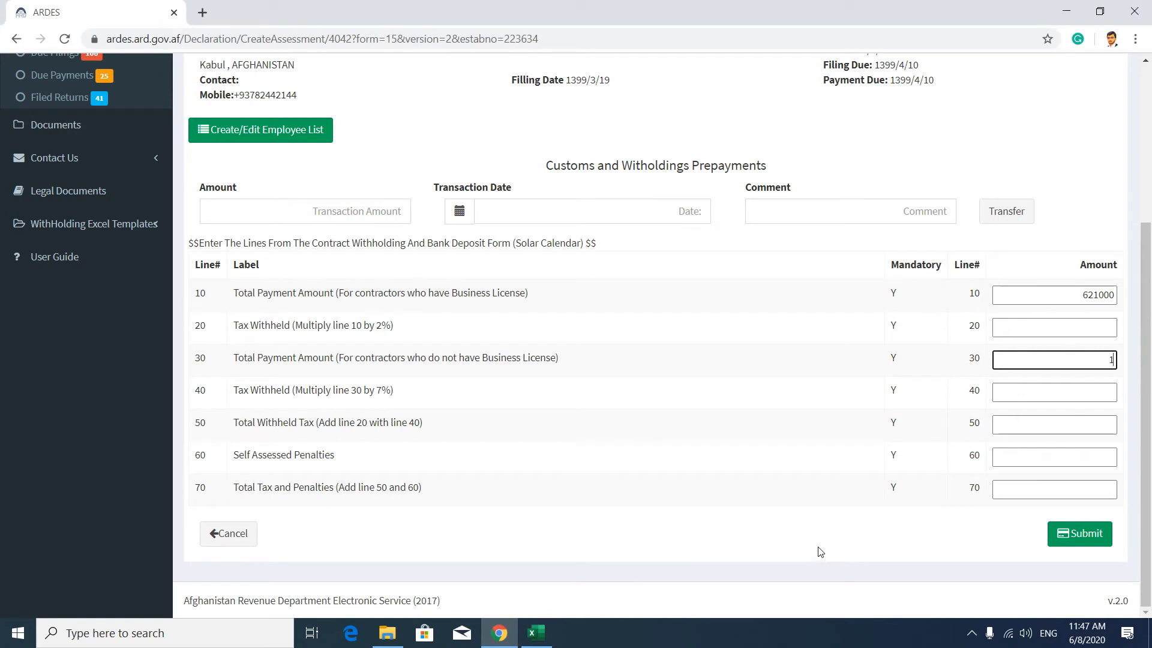
{"action": "type", "text": "42600"}
- Submit the return and open the printable Notice of Assessment showing the 22,402.00 balance
{"action": "left_click", "coordinate": [1068, 532]}
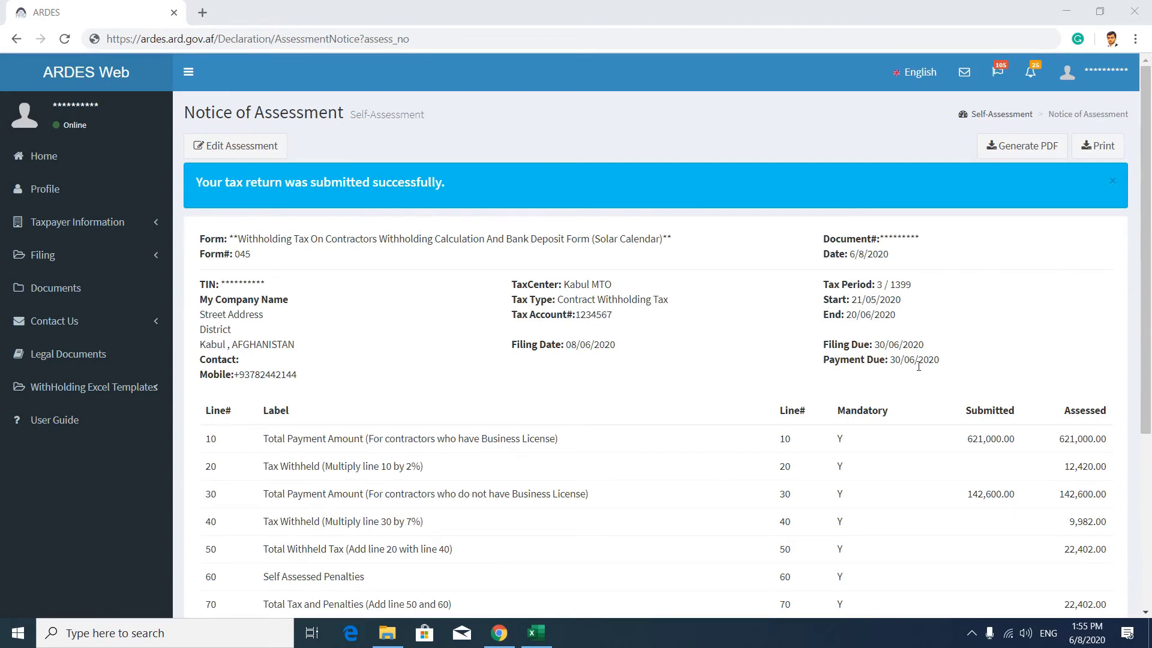
{"action": "scroll", "coordinate": [917, 366], "scroll_direction": "down", "scroll_amount": 4}
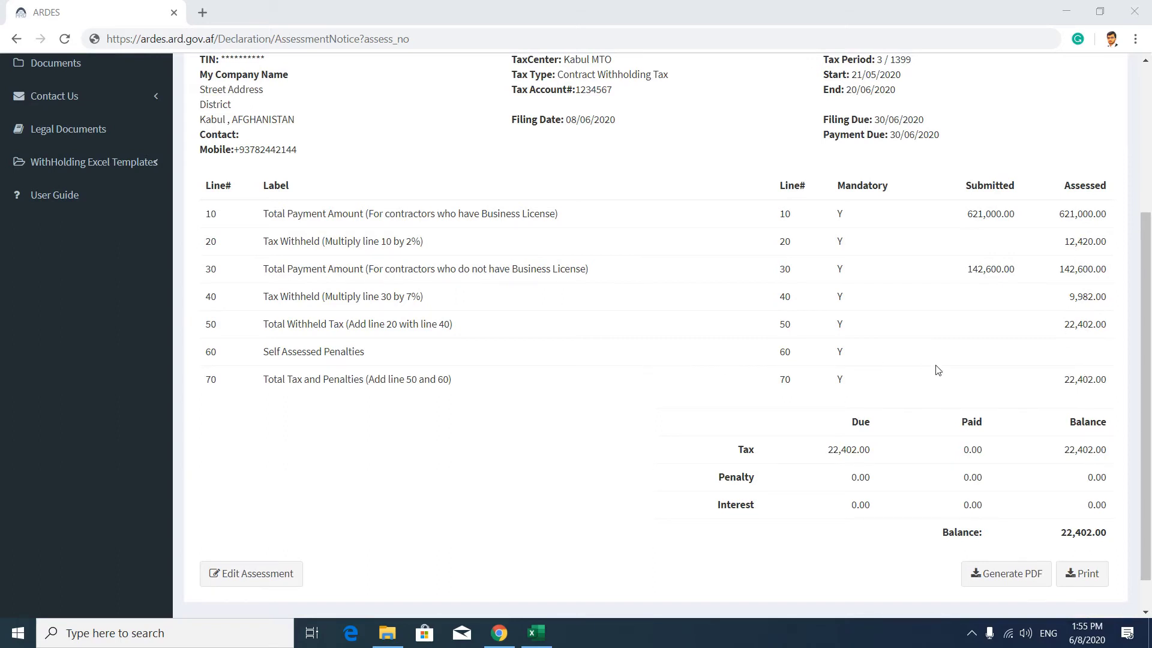
{"action": "scroll", "coordinate": [938, 369], "scroll_direction": "down", "scroll_amount": 1}
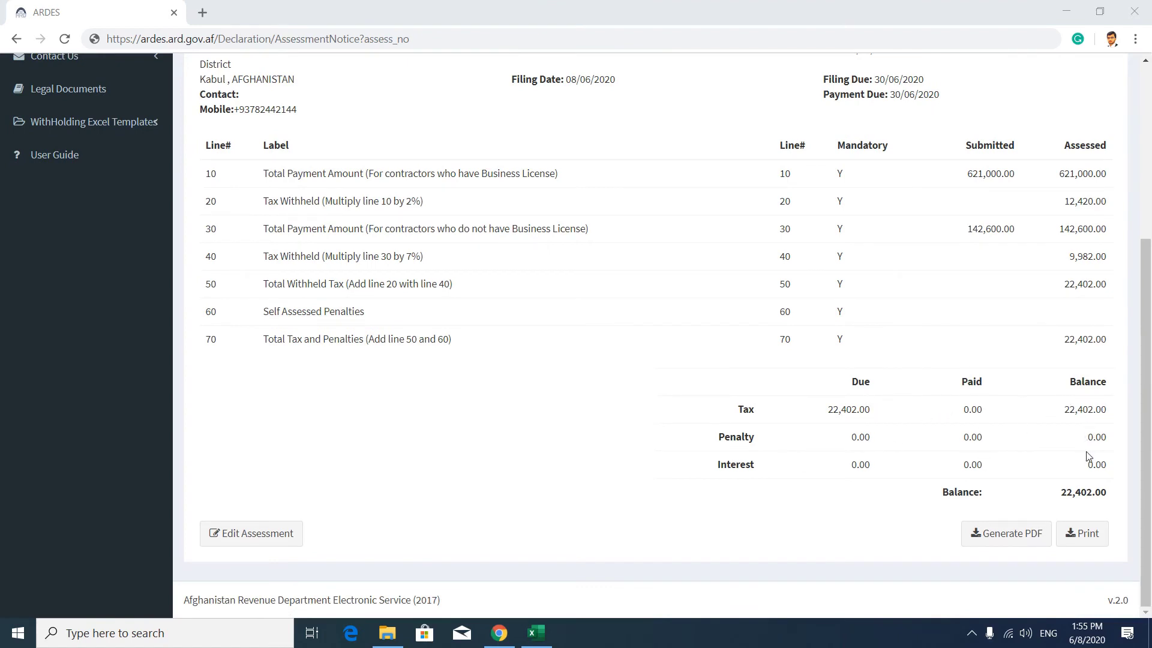
{"action": "left_click", "coordinate": [1087, 530]}
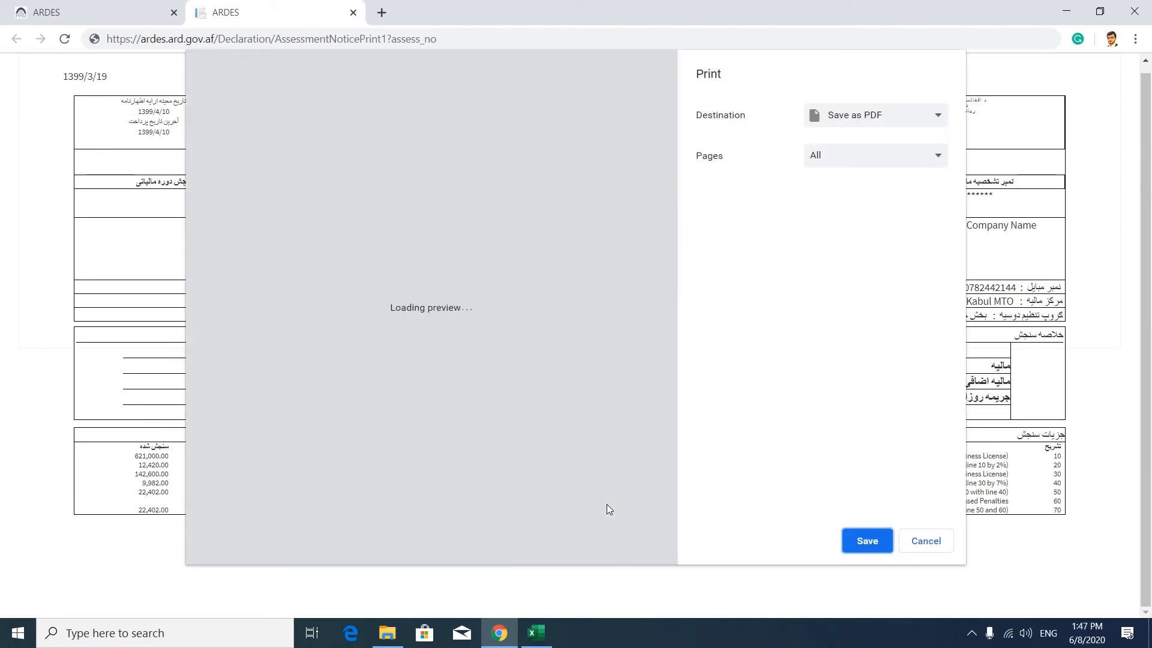
- Save the notice in Documents as the PDF '03-1399 Contract Withholding Tax E-Filing'
{"action": "left_click", "coordinate": [866, 541]}
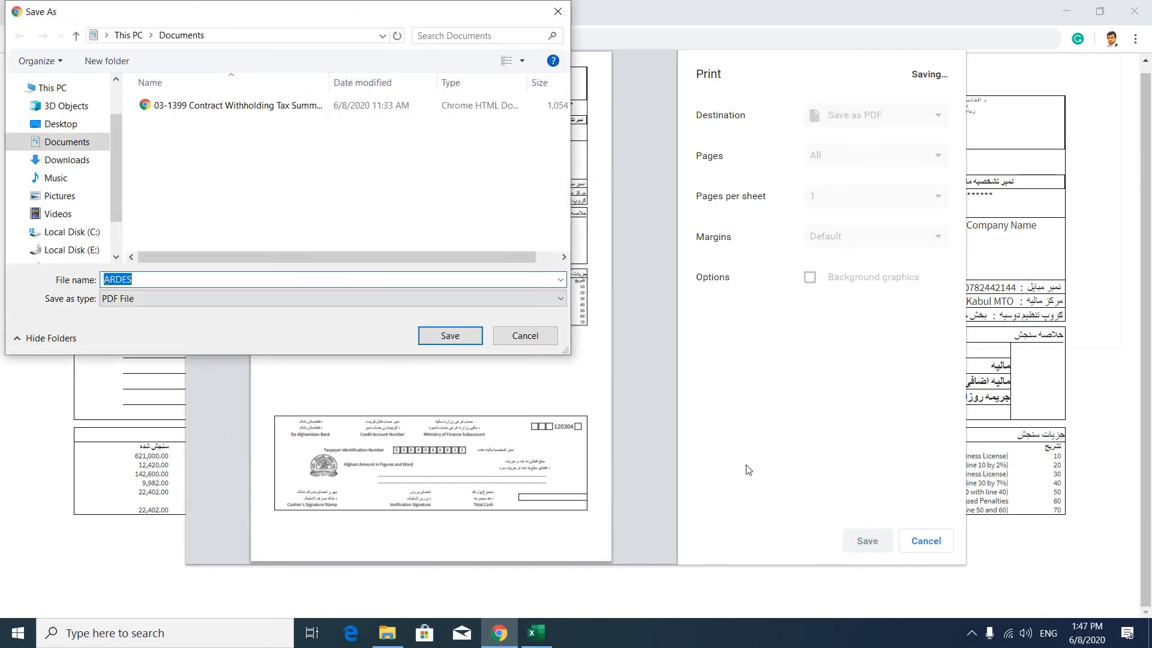
{"action": "type", "text": "03-139"}
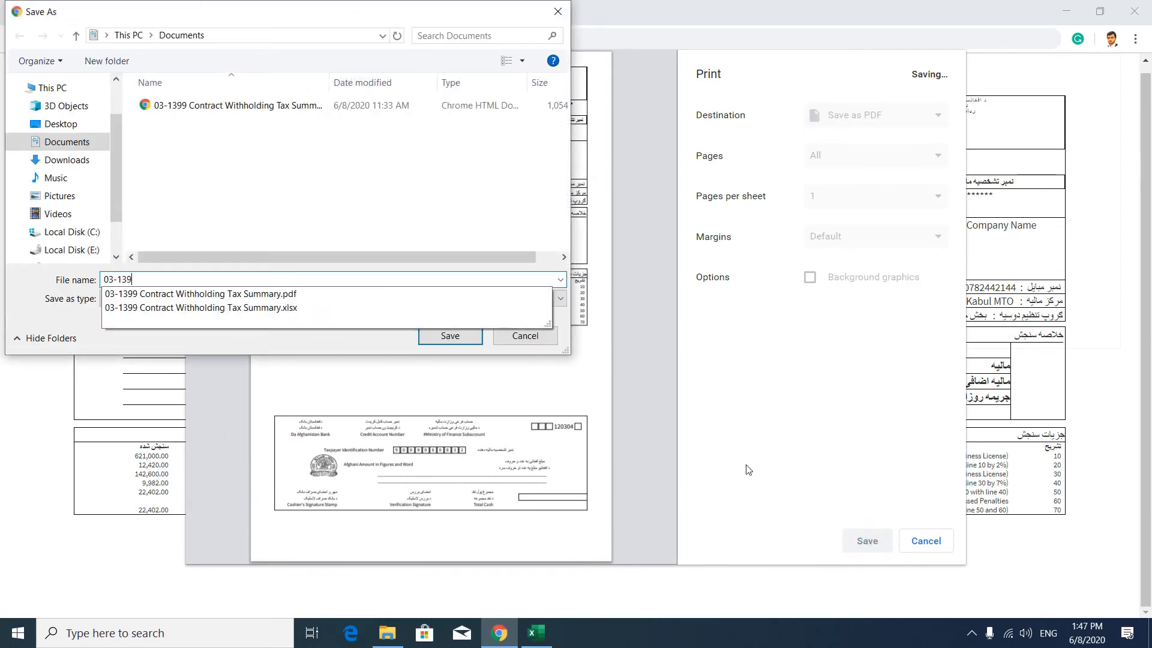
{"action": "type", "text": "9 Contract Withholding Tax E"}
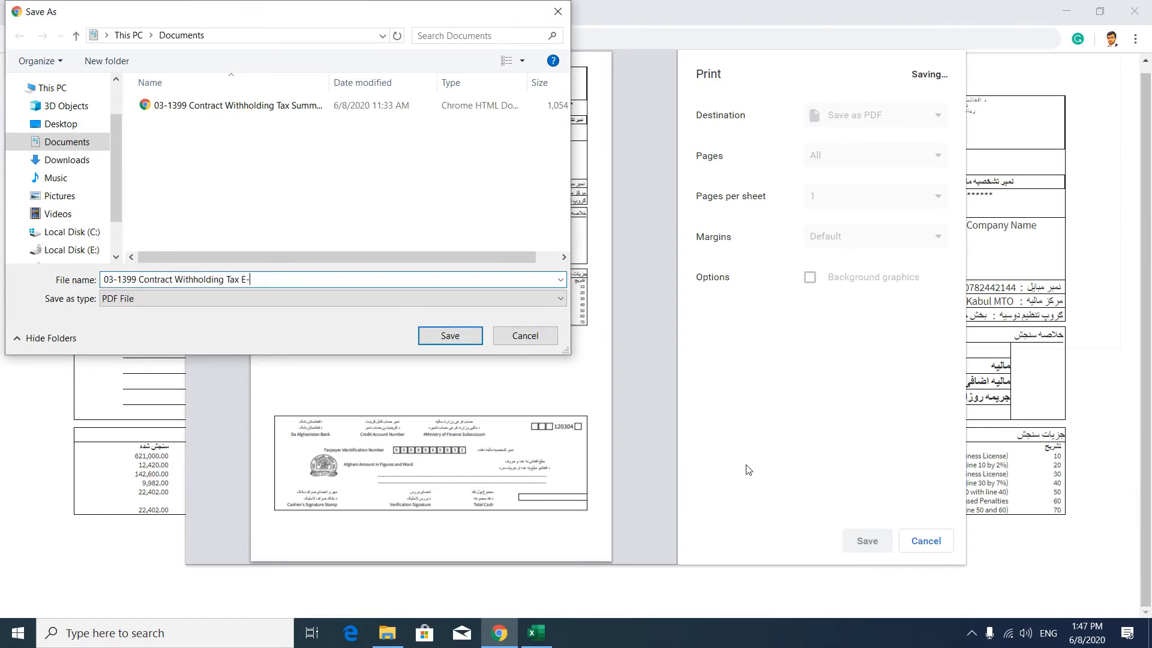
{"action": "type", "text": "-Filing"}
{"action": "key", "text": "Return"}
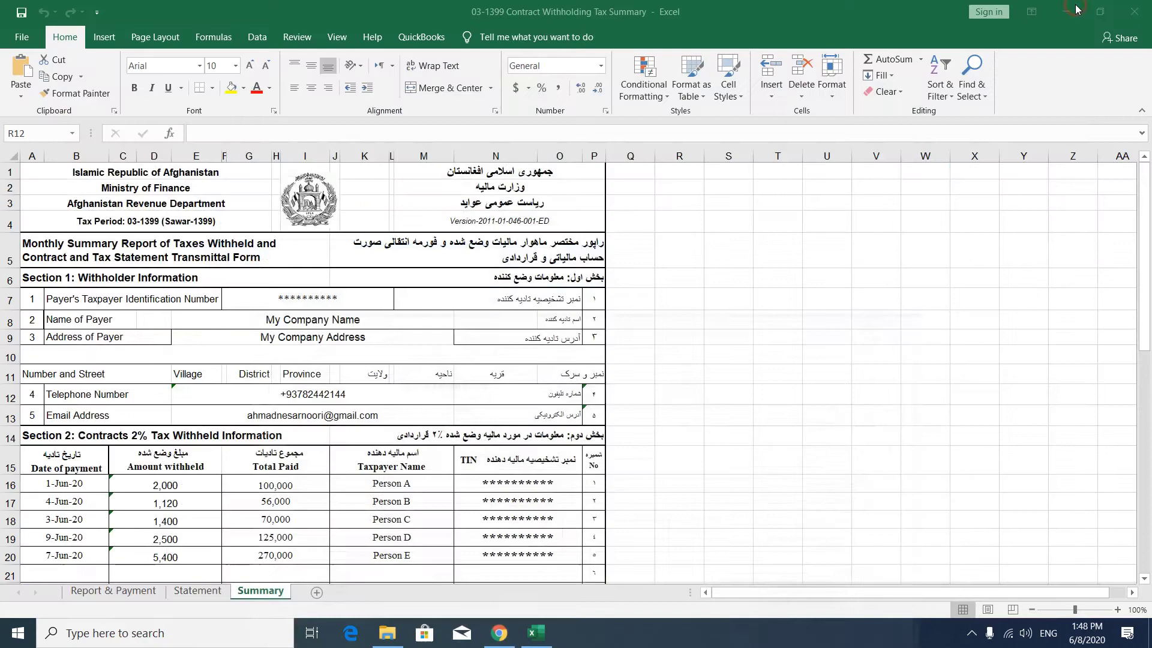
- Review the three withholding files in Documents and open the E-Filing PDF in Chrome
{"action": "left_click", "coordinate": [1076, 10]}
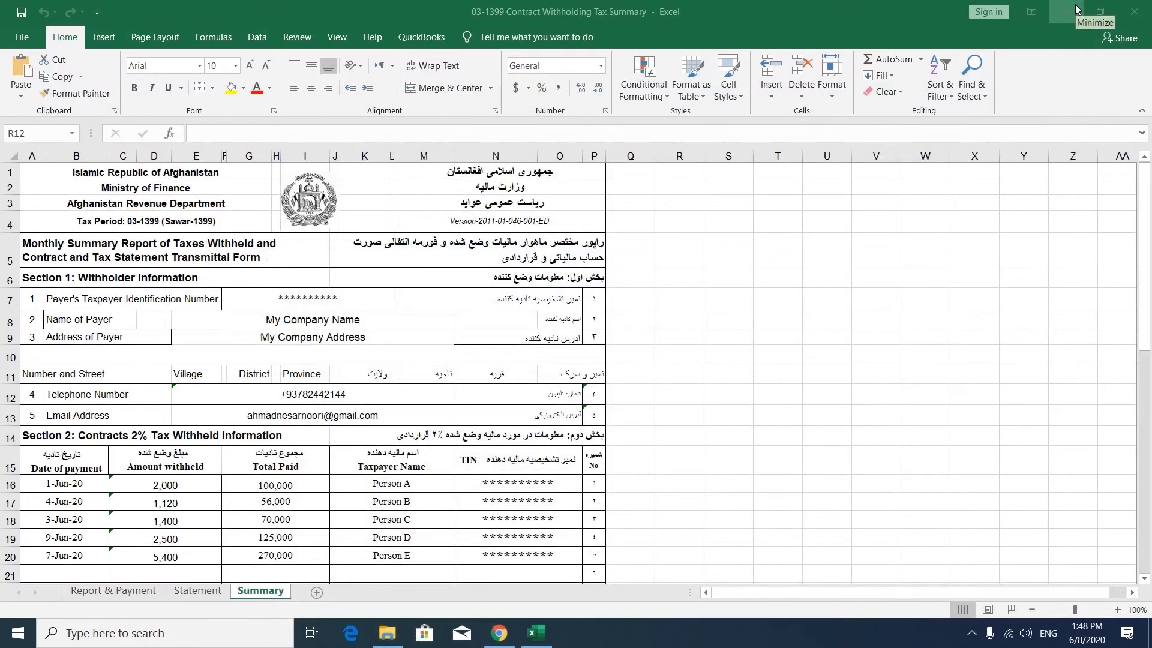
{"action": "left_click", "coordinate": [1076, 11]}
{"action": "left_click_drag", "start_coordinate": [465, 199], "coordinate": [282, 82]}
{"action": "left_click", "coordinate": [347, 165]}
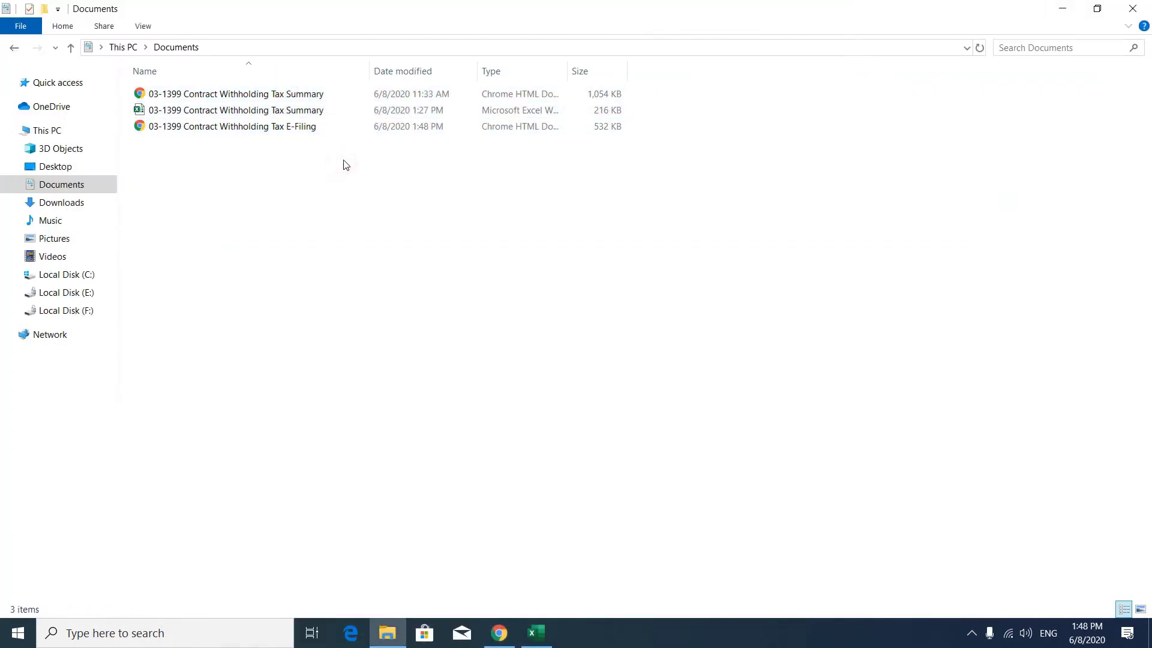
{"action": "left_click", "coordinate": [296, 110]}
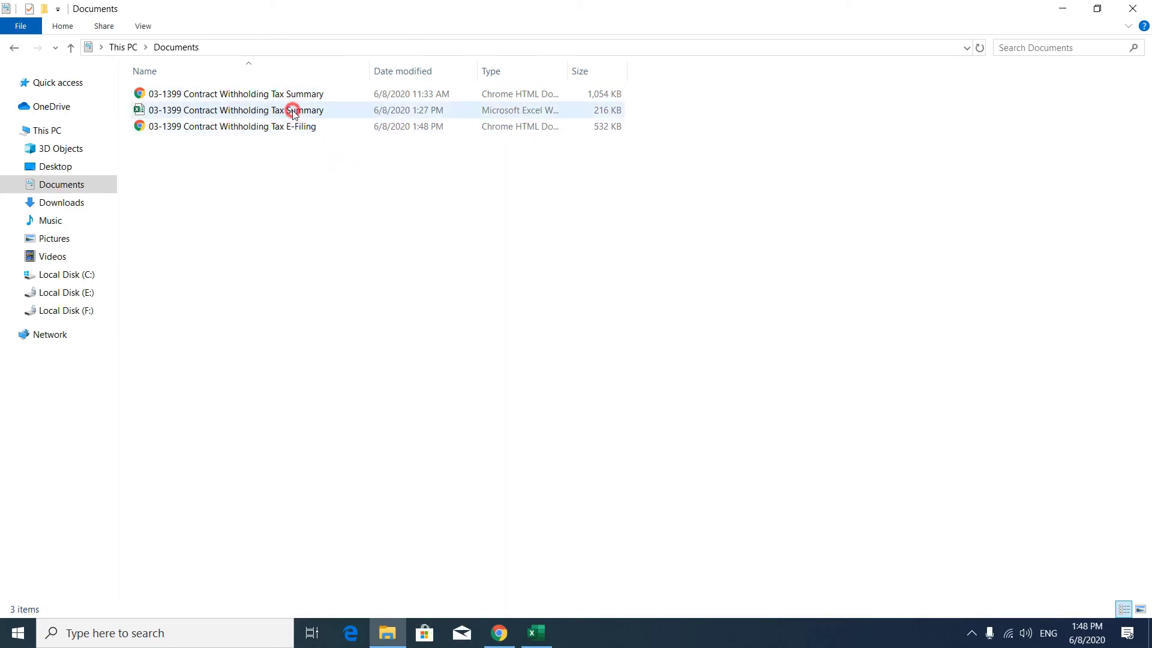
{"action": "left_click", "coordinate": [217, 95]}
{"action": "left_click", "coordinate": [272, 128], "text": "shift"}
{"action": "double_click", "coordinate": [272, 127]}
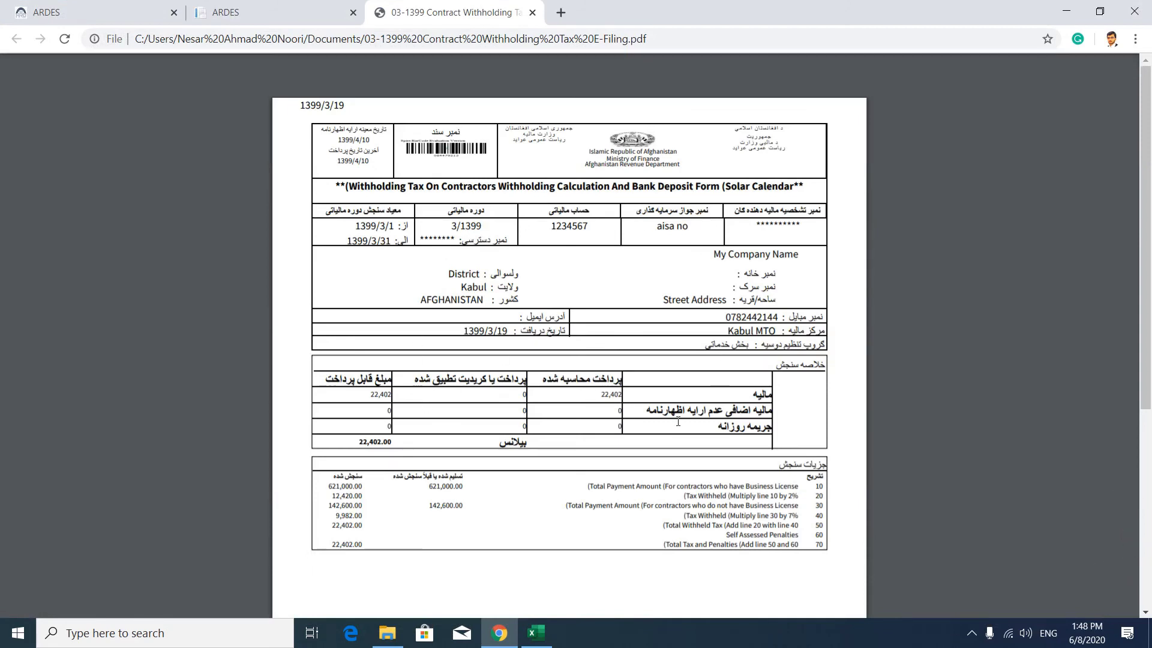
- Open the Tax Summary PDF from the Documents folder in Chrome and scroll through it
{"action": "left_click", "coordinate": [387, 631]}
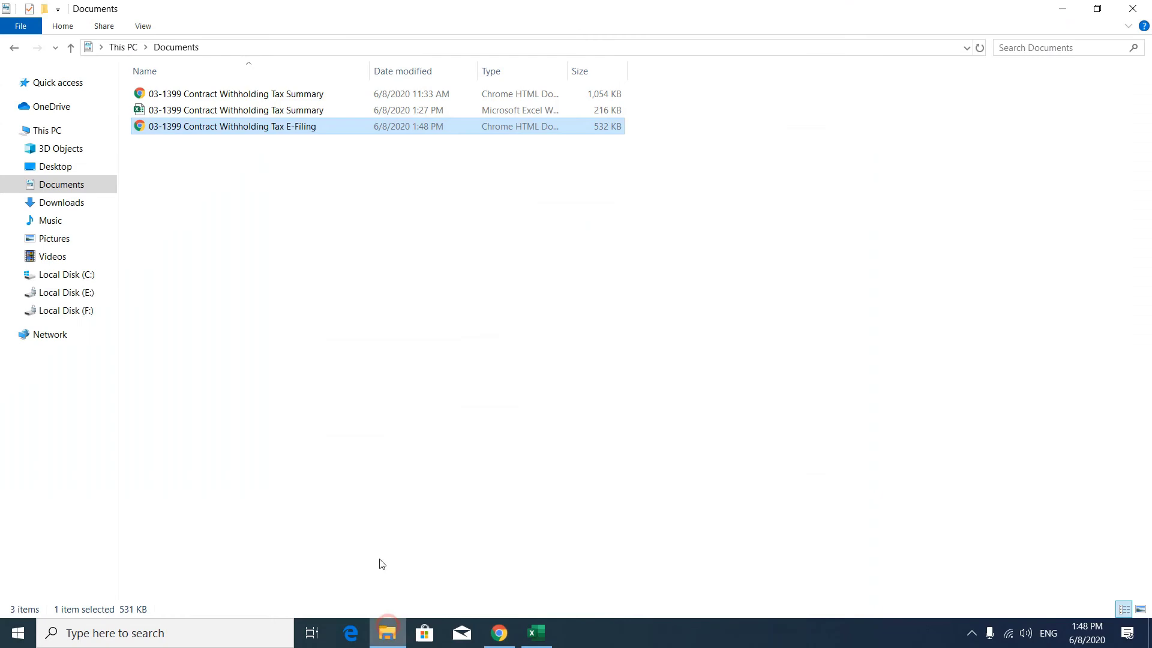
{"action": "double_click", "coordinate": [265, 93]}
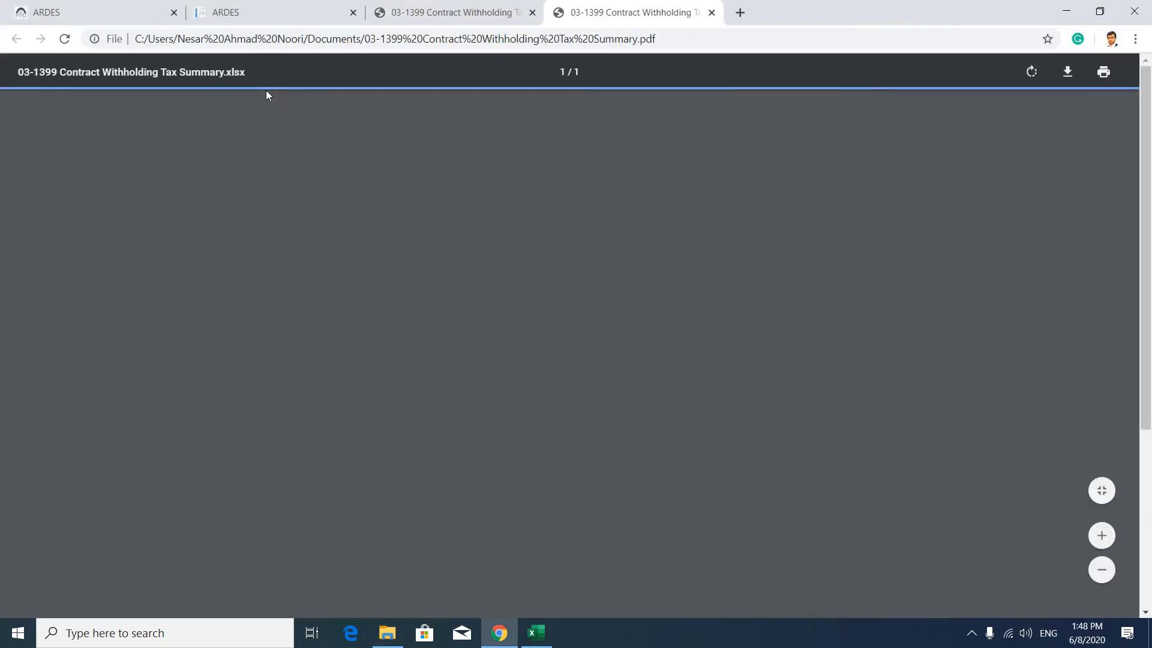
{"action": "scroll", "coordinate": [576, 198], "scroll_direction": "down", "scroll_amount": 6}
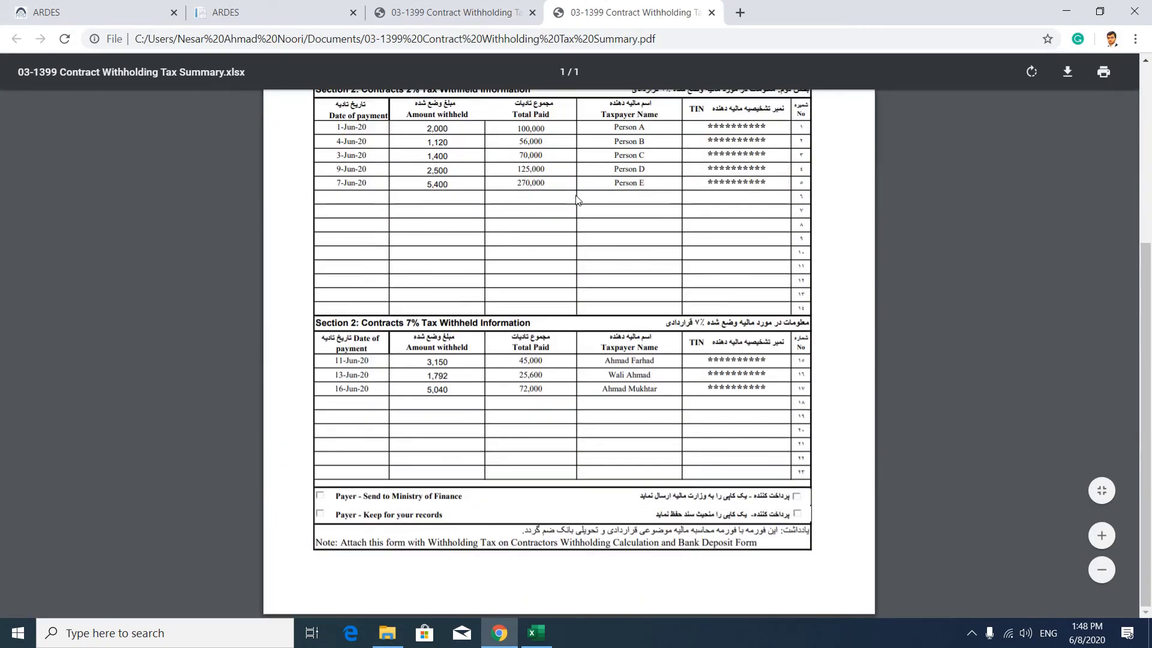
{"action": "scroll", "coordinate": [558, 201], "scroll_direction": "up", "scroll_amount": 6}
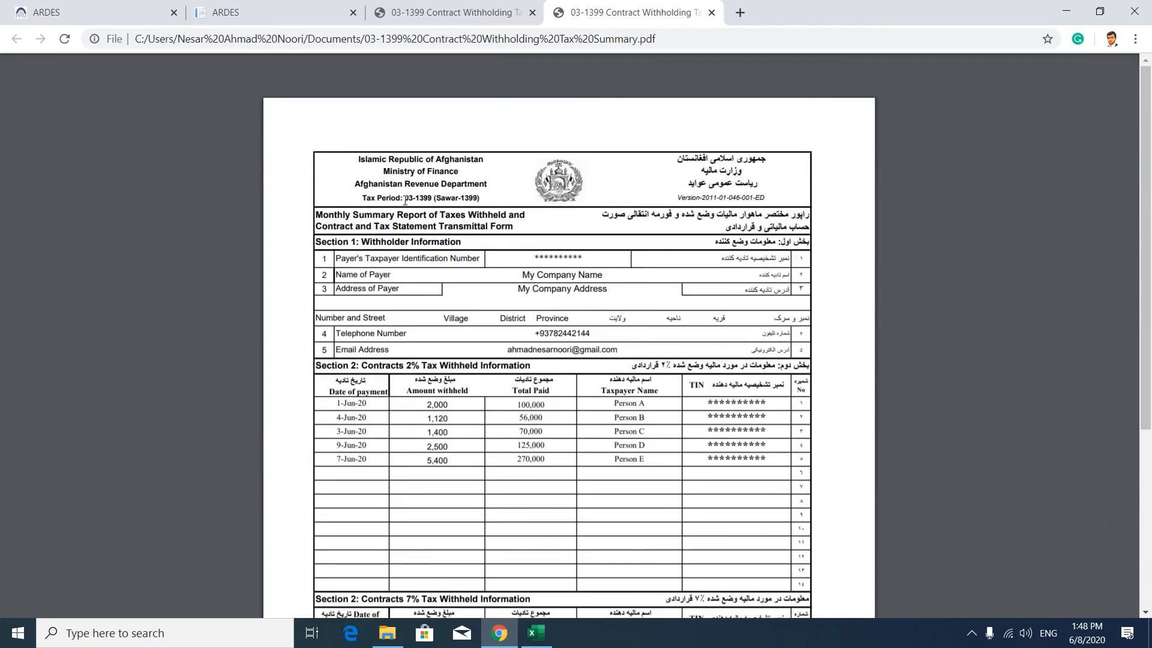
- Compare the E-Filing notice's tax period 3/1399 with the Tax Summary, then minimize all windows
{"action": "left_click", "coordinate": [430, 7]}
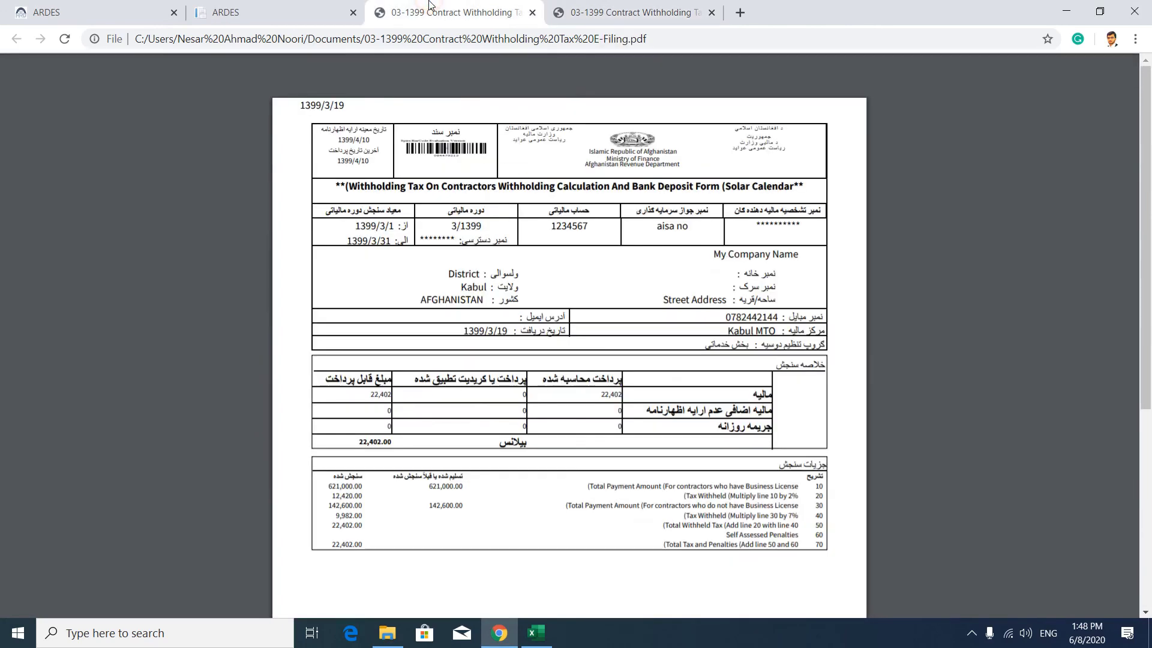
{"action": "left_click_drag", "start_coordinate": [449, 227], "coordinate": [486, 227]}
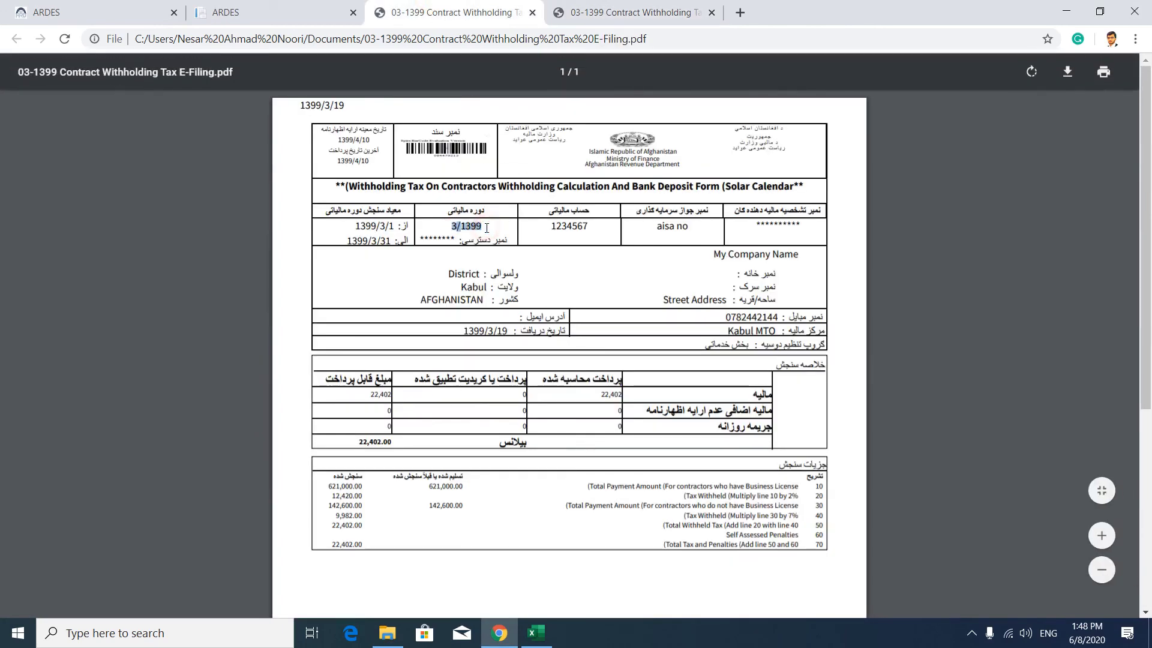
{"action": "left_click", "coordinate": [487, 227]}
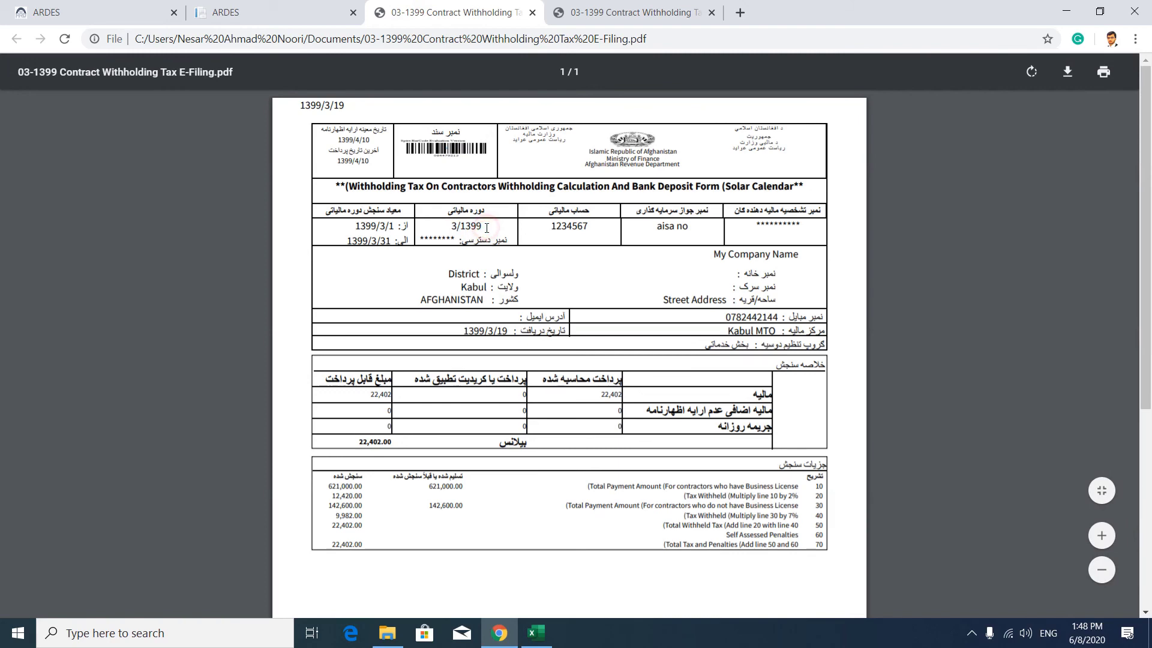
{"action": "left_click", "coordinate": [606, 9]}
{"action": "left_click", "coordinate": [480, 4]}
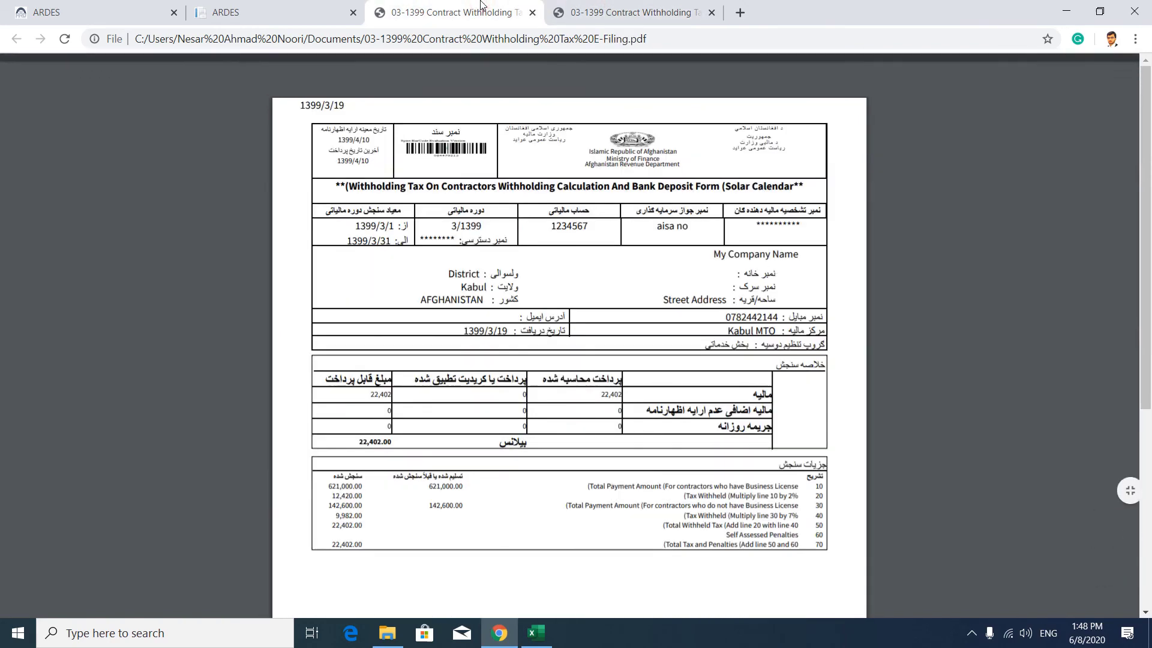
{"action": "left_click", "coordinate": [1055, 5]}
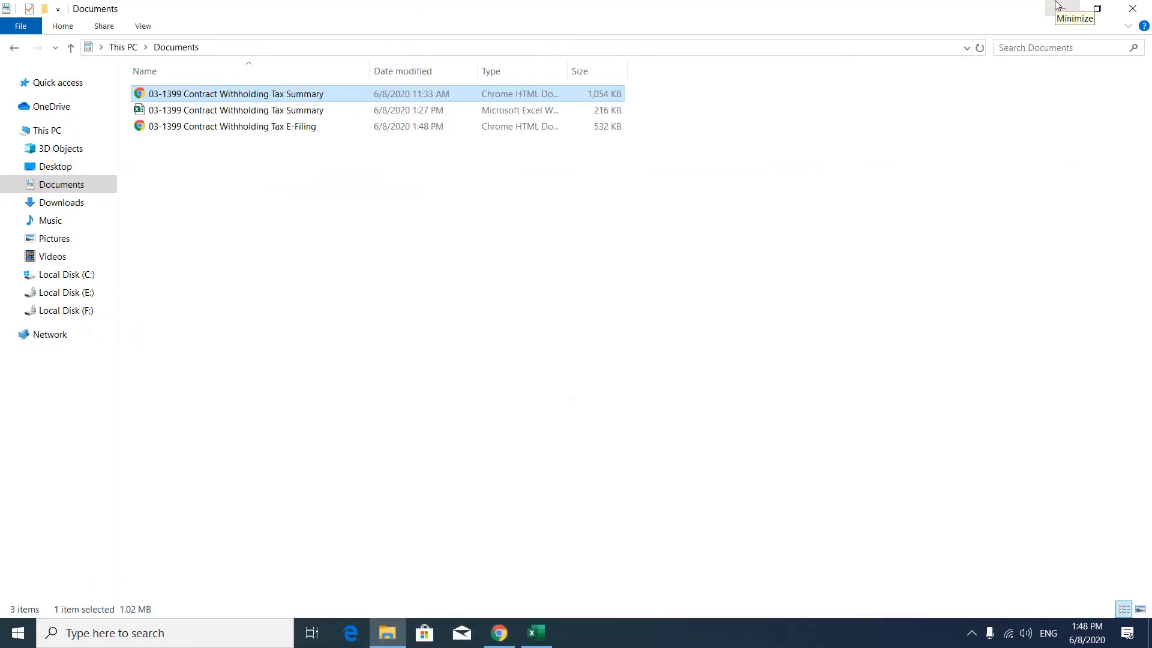
{"action": "left_click", "coordinate": [1057, 5]}
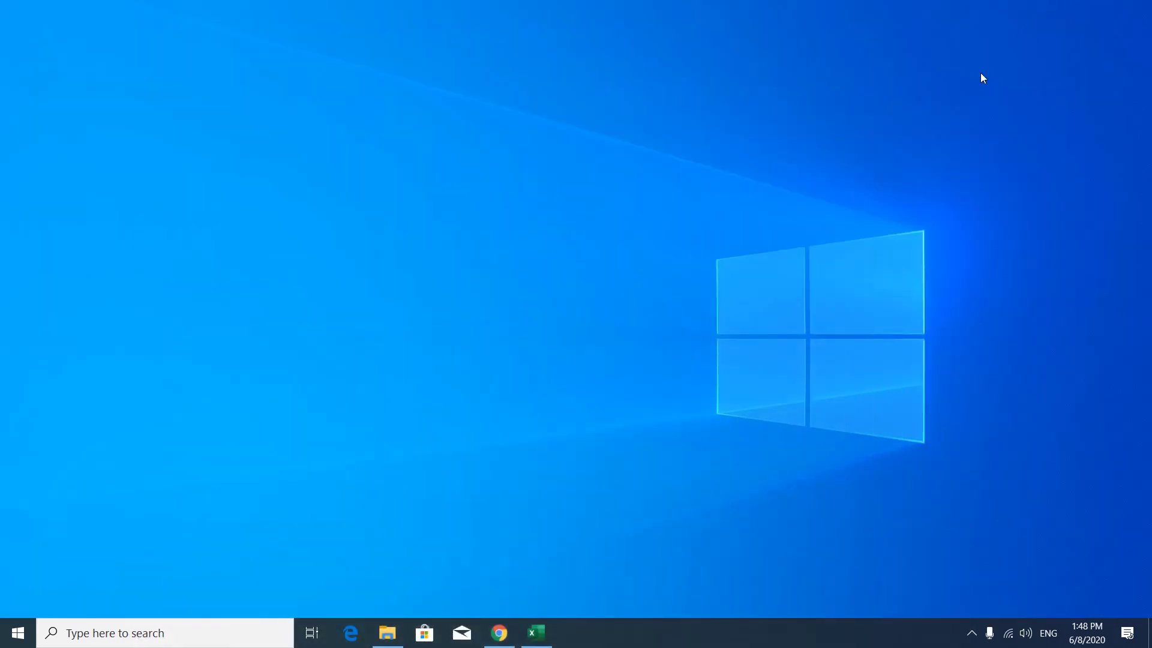